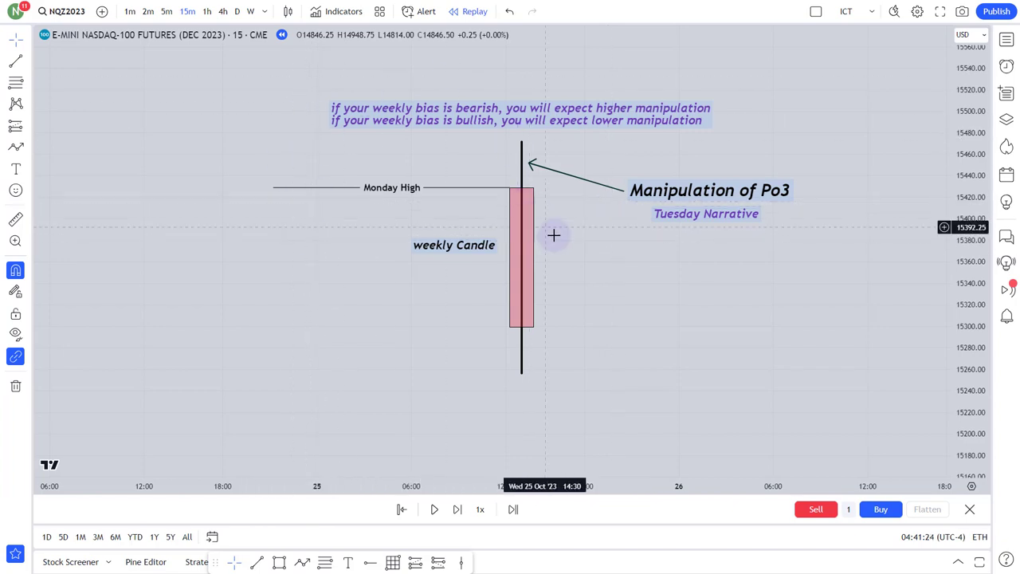
- Examine the weekly candle diagram, comparing the wick labelled as Po3 manipulation with the Monday High
left_click_drag(555, 235, 620, 241)
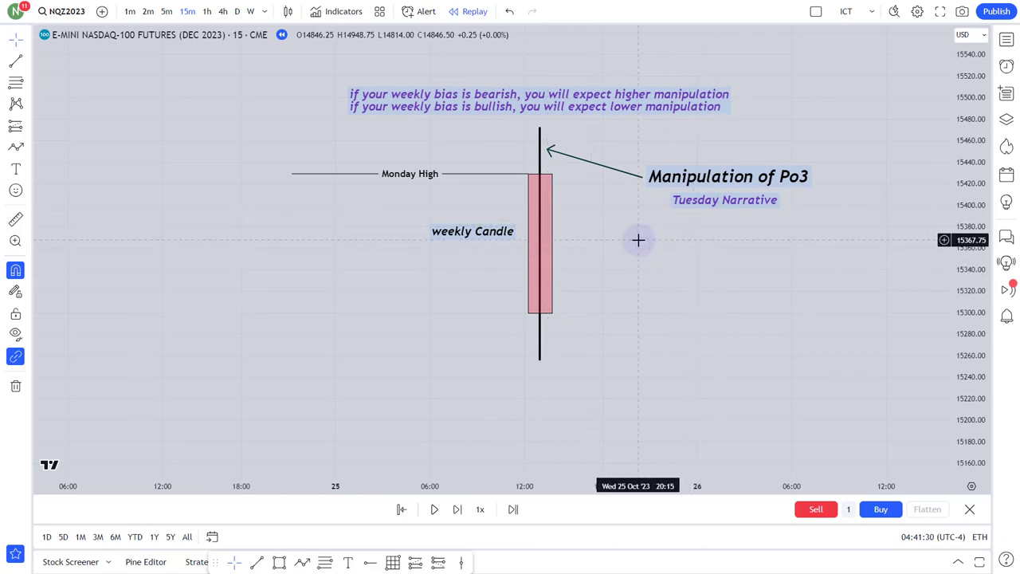
left_click_drag(637, 249, 634, 268)
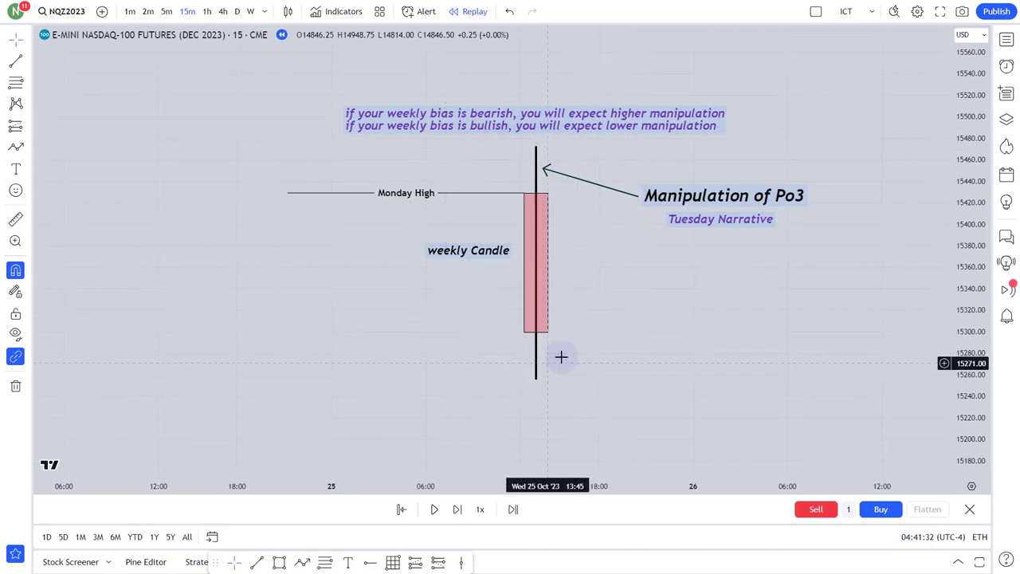
left_click_drag(588, 351, 589, 338)
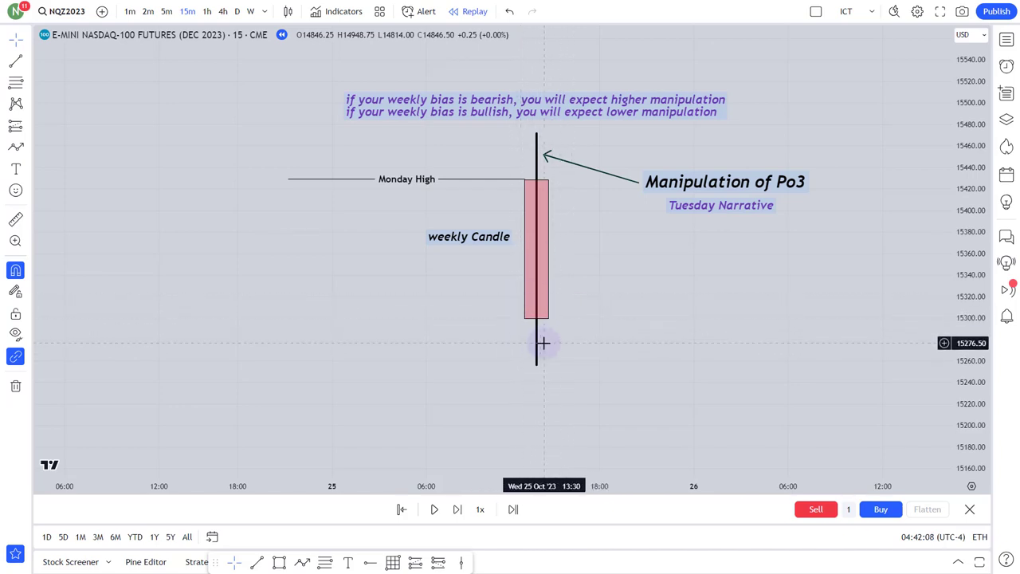
left_click_drag(581, 266, 590, 284)
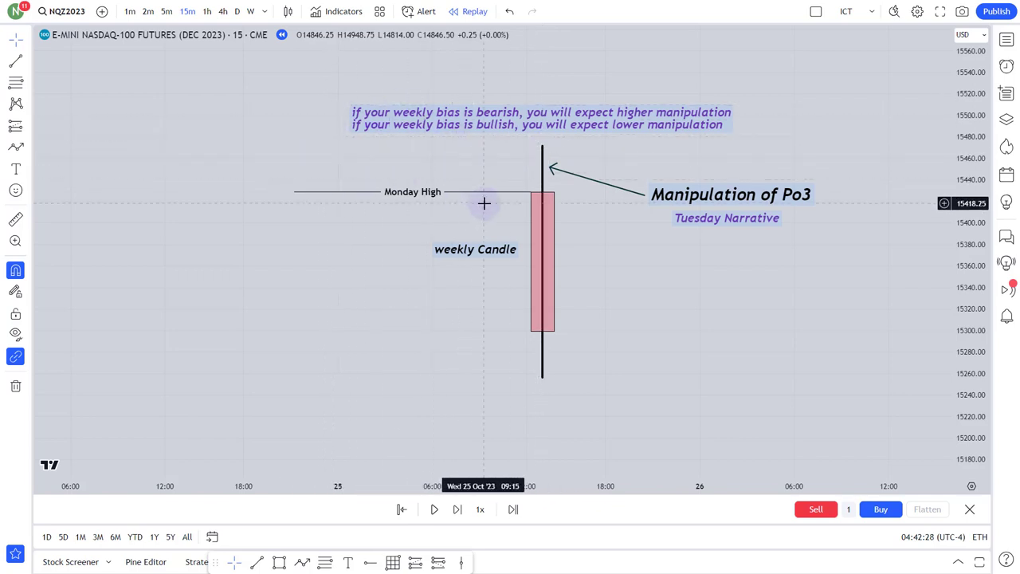
left_click_drag(577, 278, 604, 171)
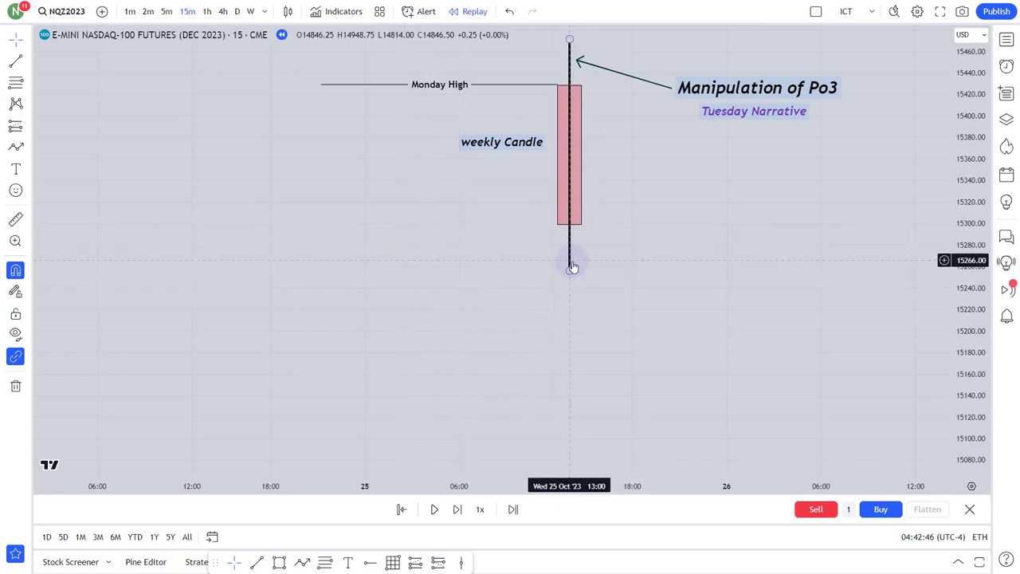
left_click_drag(582, 255, 563, 345)
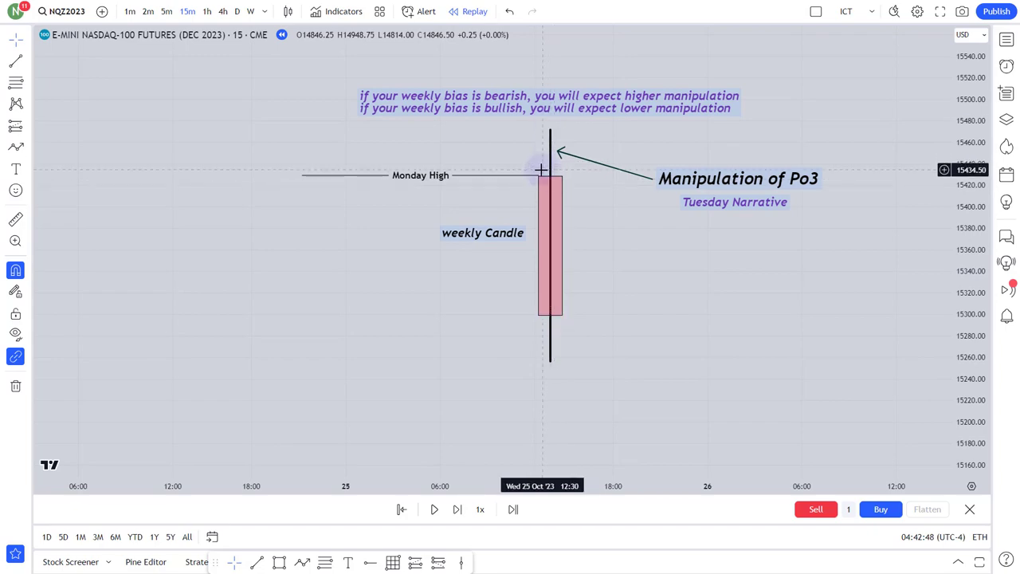
- Examine the 15-minute price action of 20–24 October around the Monday High and the relative equal highs
left_click_drag(371, 373, 598, 148)
left_click_drag(313, 423, 664, 88)
scroll(433, 237, "down", 5)
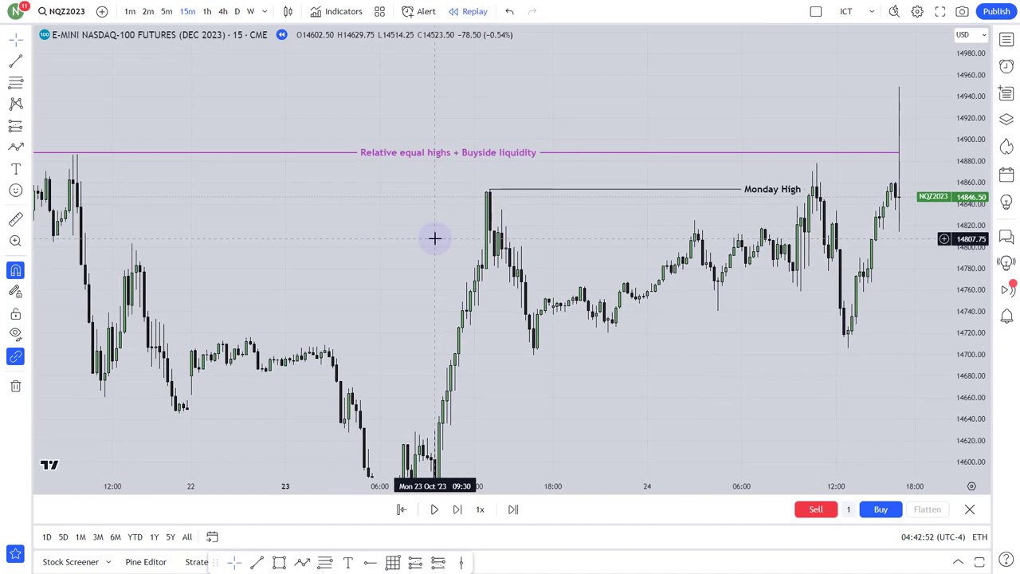
left_click_drag(688, 320, 635, 345)
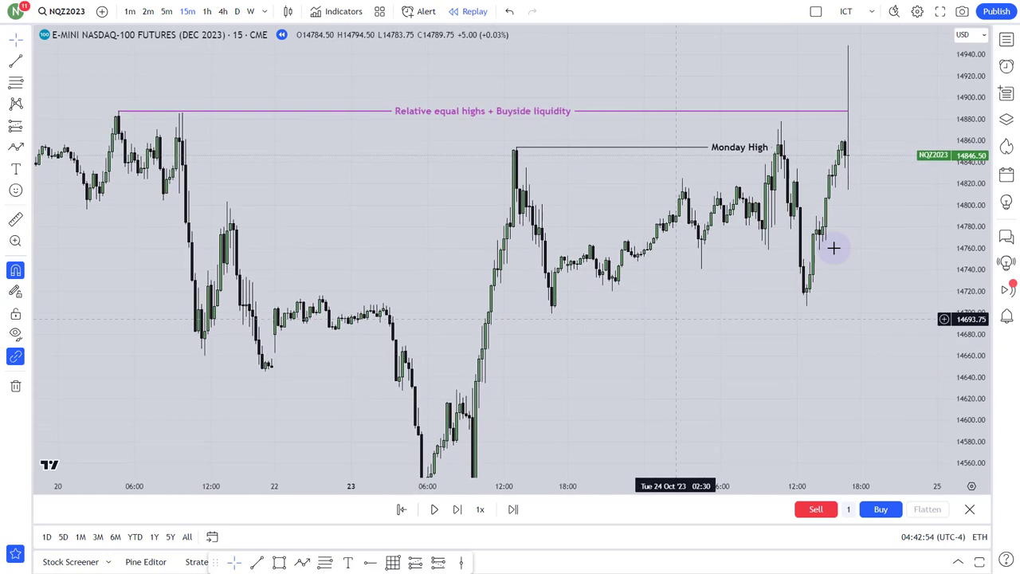
left_click_drag(973, 103, 974, 148)
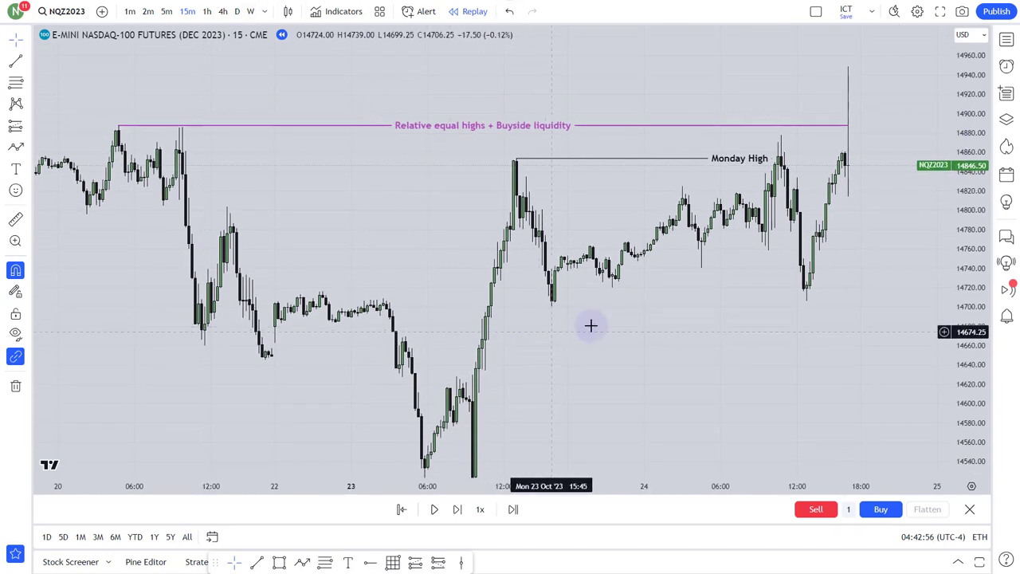
scroll(614, 348, "right", 2)
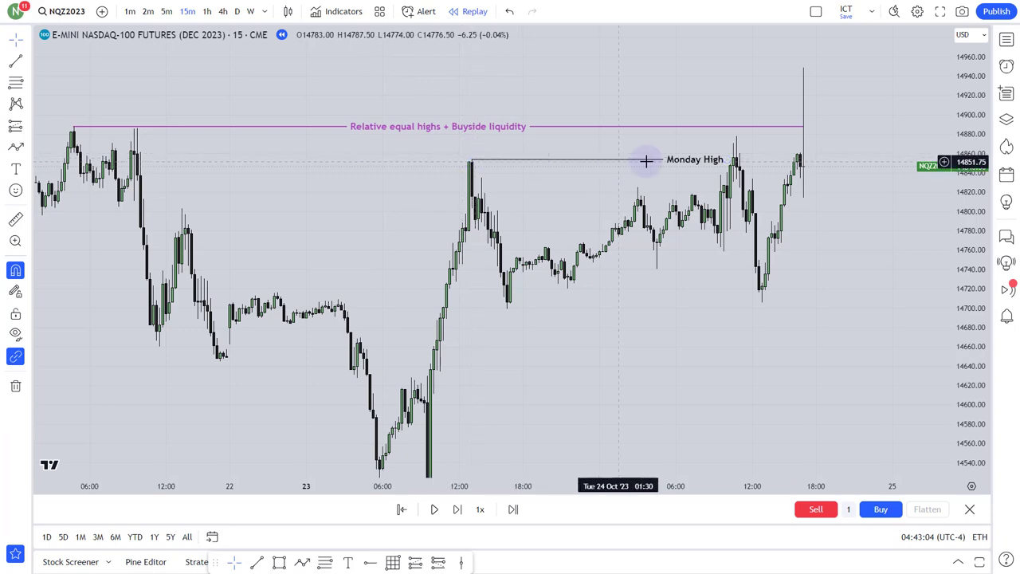
left_click_drag(631, 341, 630, 337)
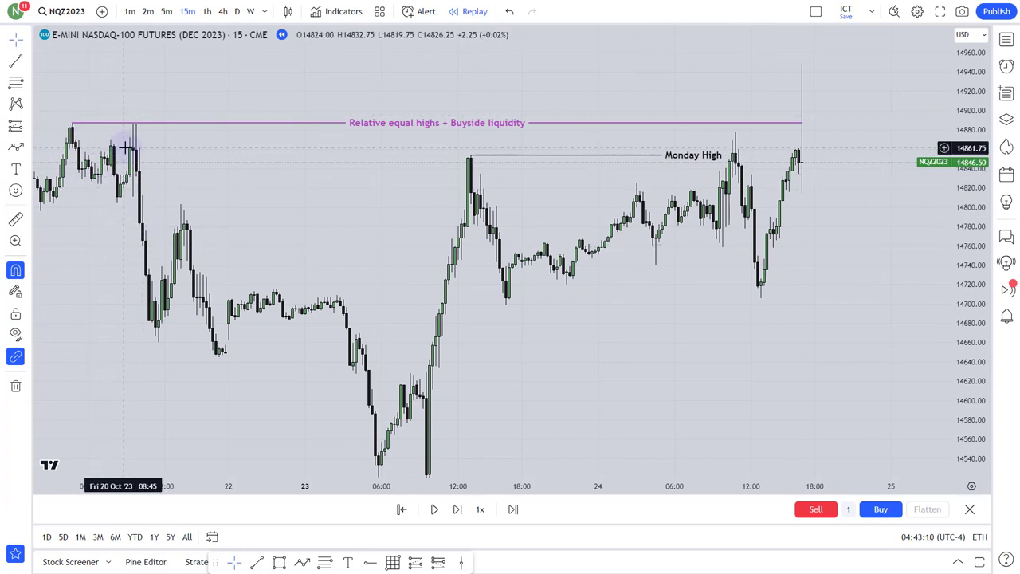
left_click_drag(263, 231, 286, 242)
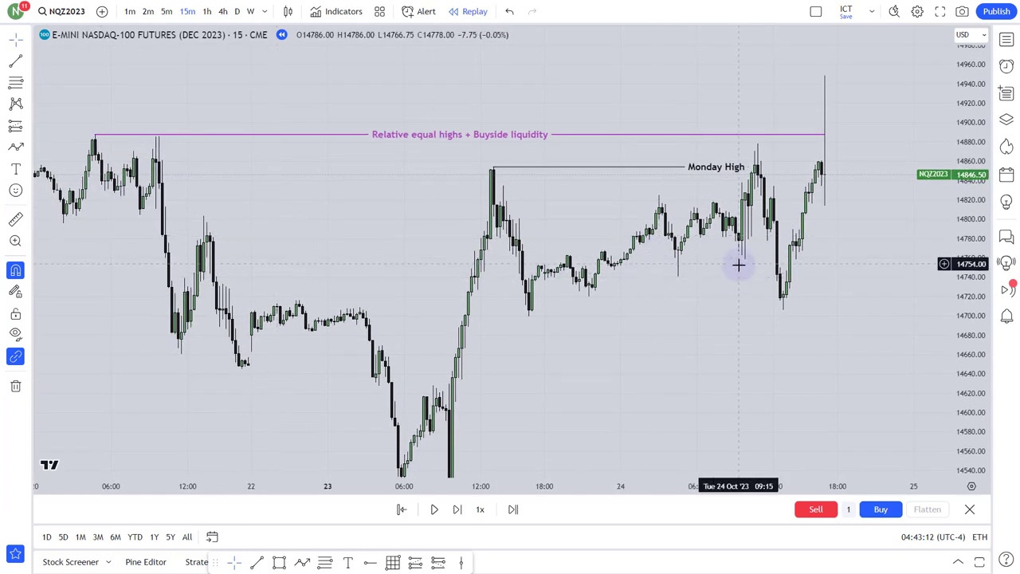
left_click_drag(742, 298, 688, 305)
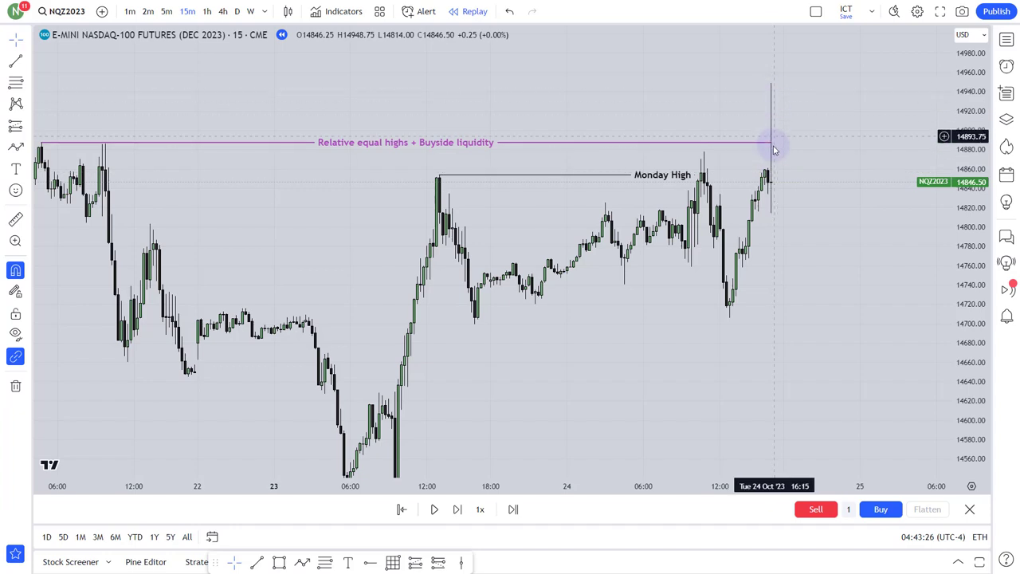
left_click_drag(778, 156, 732, 182)
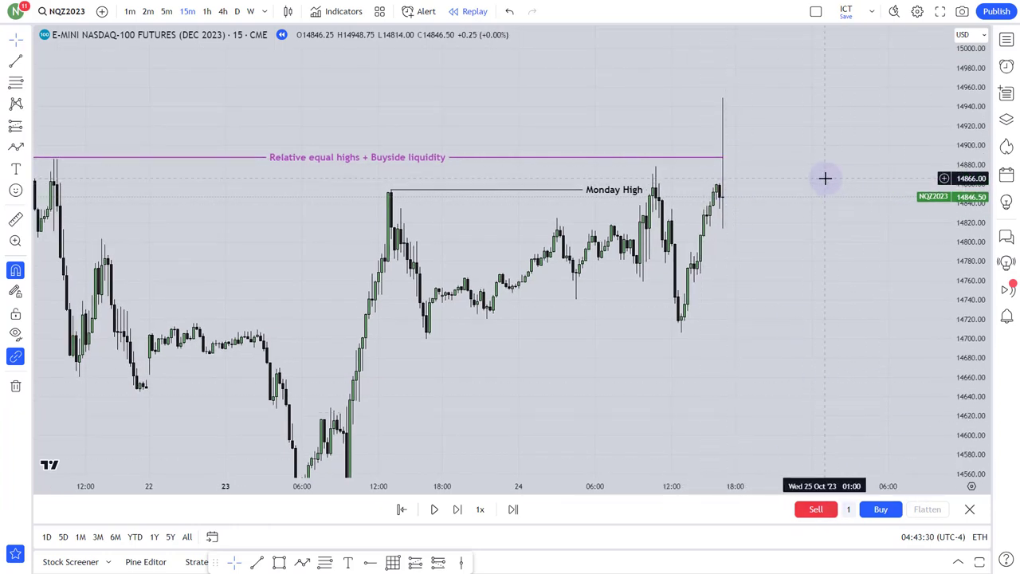
left_click_drag(826, 205, 803, 193)
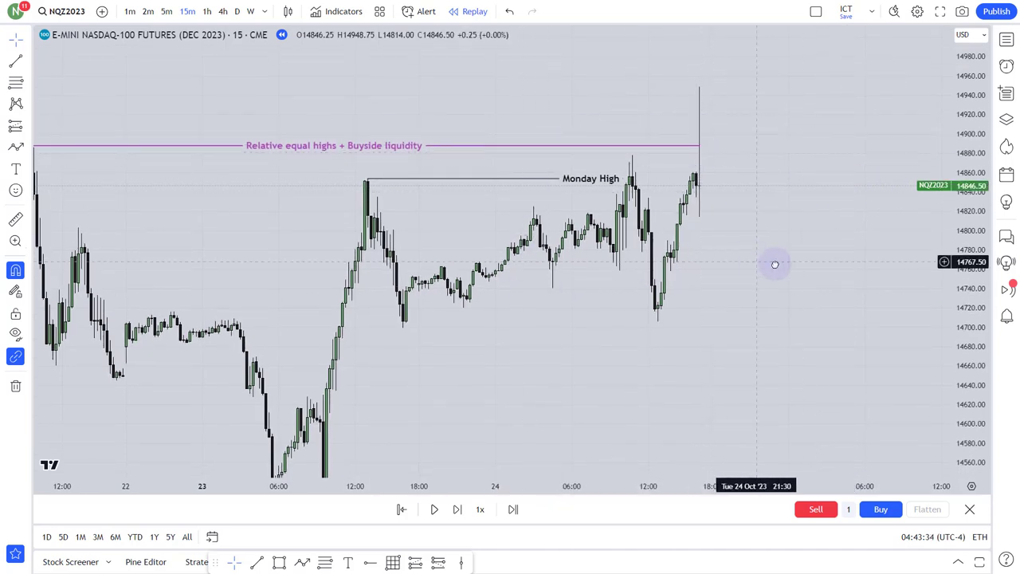
left_click_drag(774, 236, 827, 232)
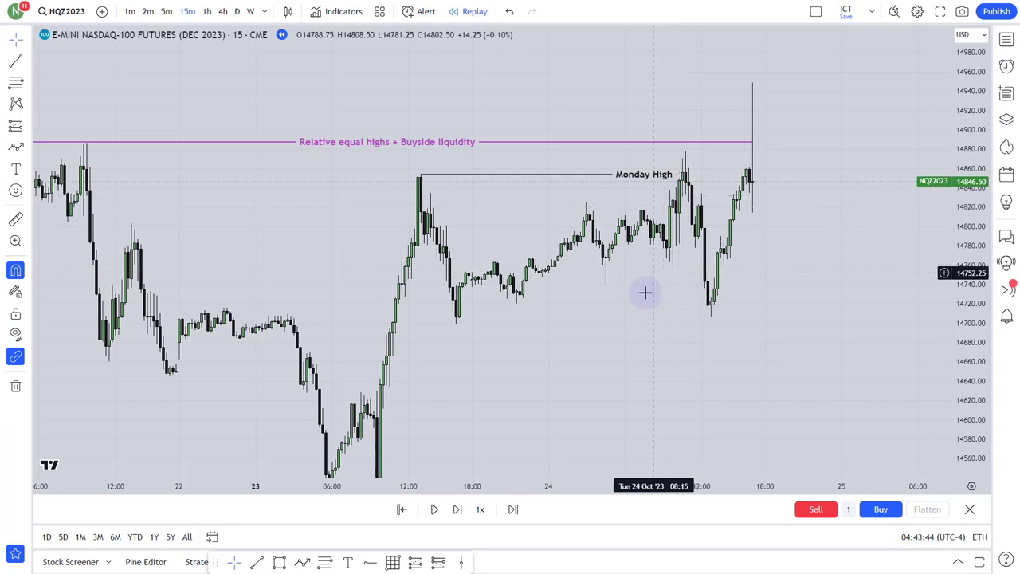
left_click_drag(644, 292, 678, 300)
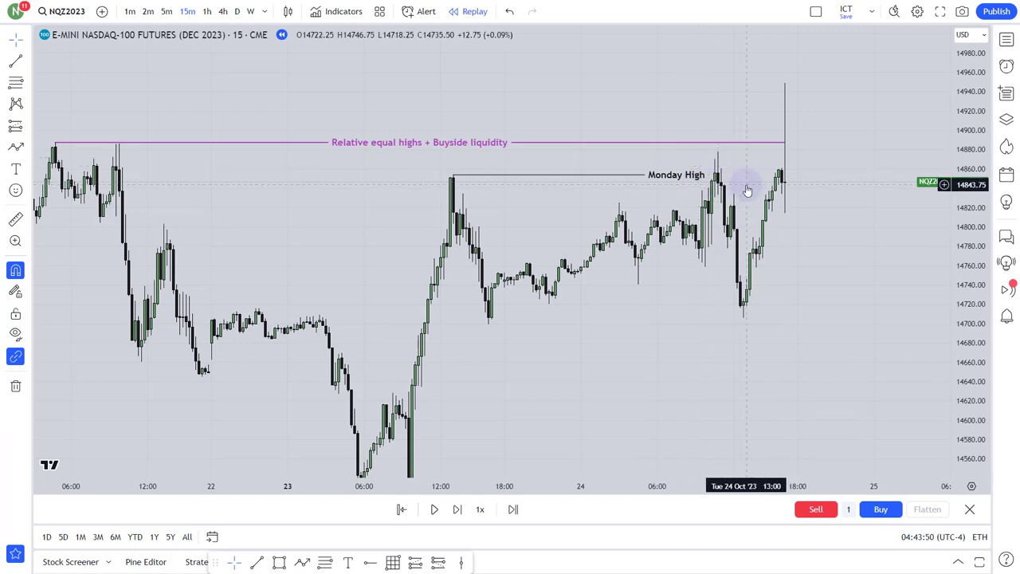
- Switch the chart to the 1-minute timeframe and bring the 24 October price action around 09:30 into close view
left_click(130, 12)
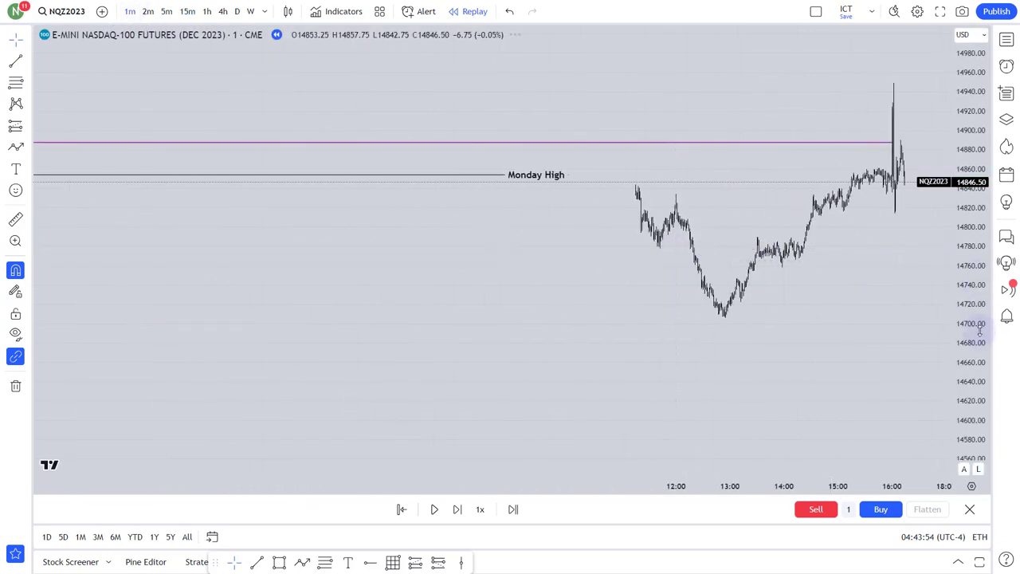
left_click_drag(979, 332, 979, 105)
scroll(602, 294, "up", 4)
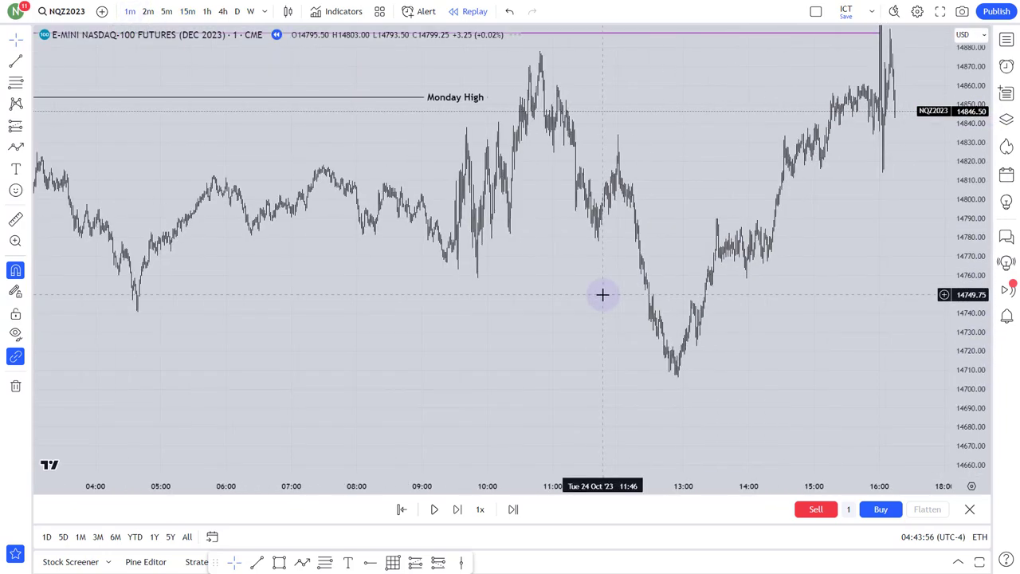
left_click_drag(339, 355, 799, 344)
left_click_drag(976, 369, 980, 166)
left_click_drag(755, 271, 723, 358)
scroll(717, 357, "up", 5)
scroll(724, 342, "up", 2)
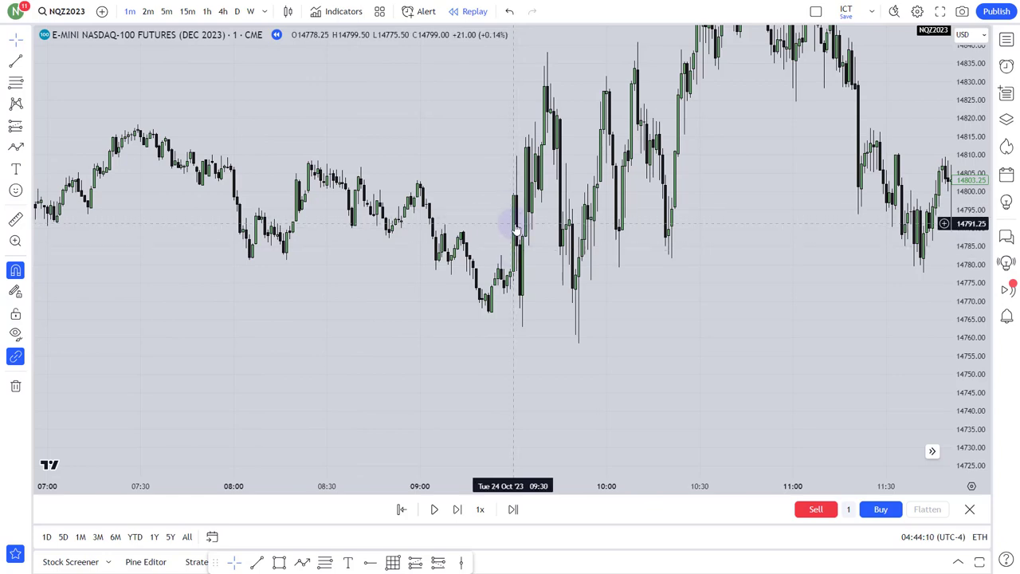
- Examine the 1-minute highs and lows before and after 09:30 on 24 October
left_click_drag(131, 271, 298, 292)
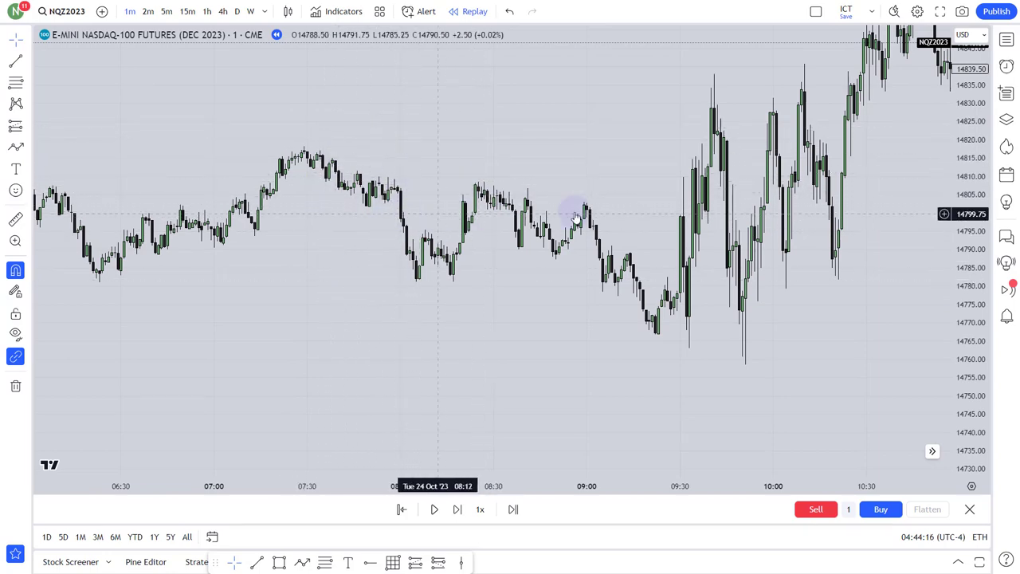
left_click_drag(626, 188, 491, 194)
left_click_drag(468, 161, 430, 173)
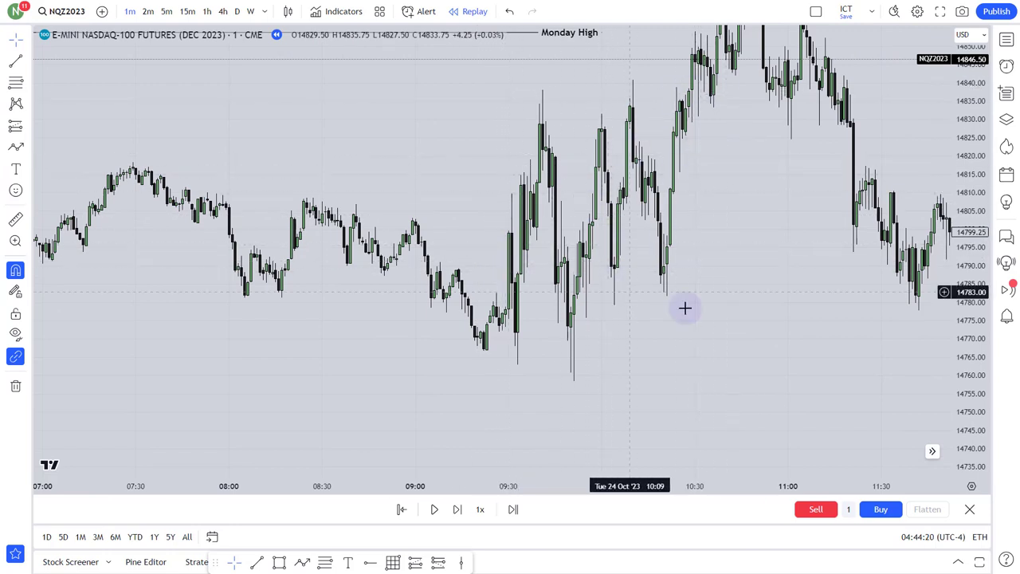
left_click_drag(660, 317, 739, 271)
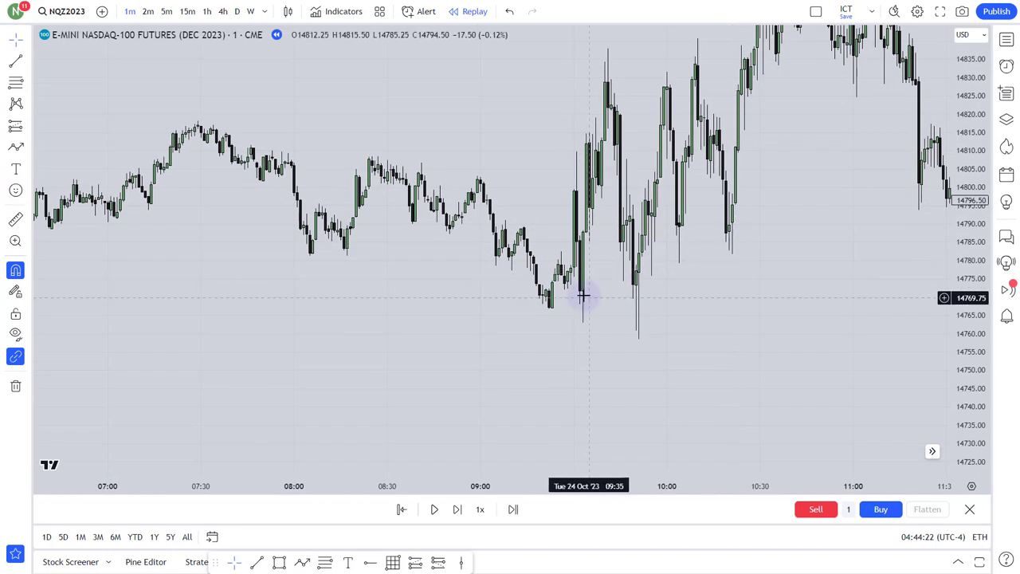
left_click_drag(574, 289, 569, 174)
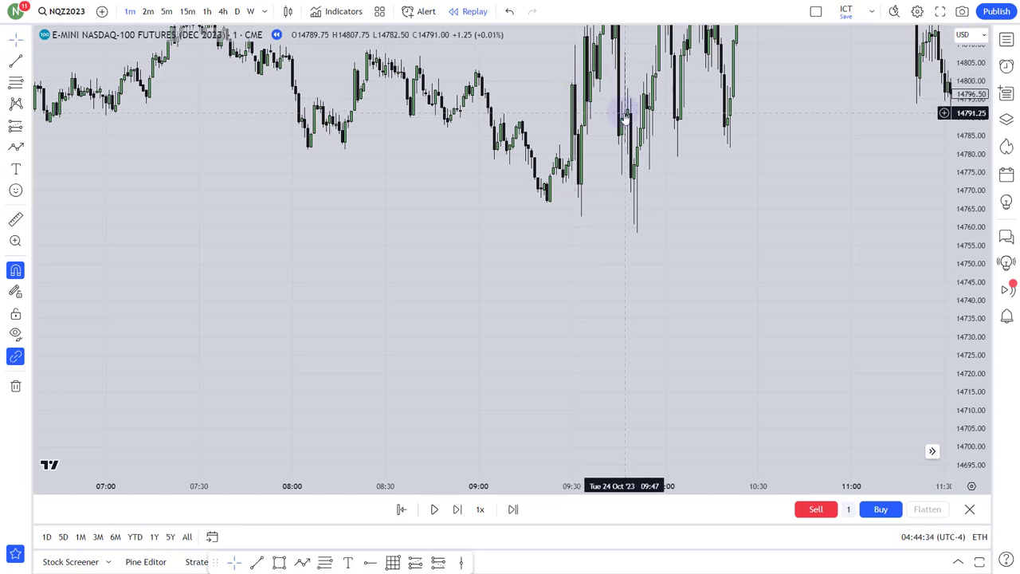
- Extend the Monday High line on the 1-minute chart to about 10:36 on 24 October
left_click_drag(756, 237, 642, 373)
left_click_drag(980, 119, 976, 258)
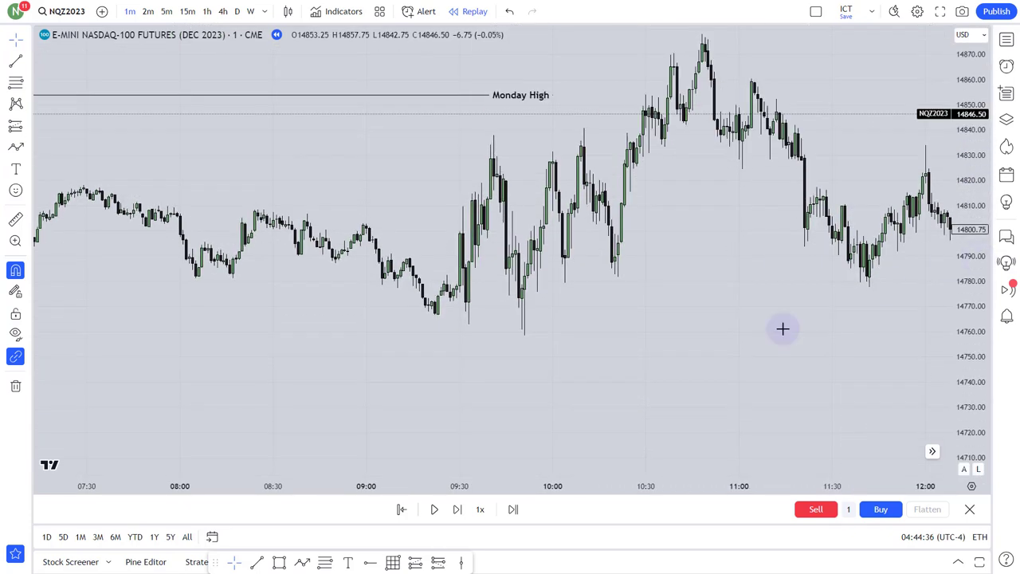
left_click_drag(718, 325, 717, 316)
left_click_drag(553, 89, 667, 88)
left_click(703, 178)
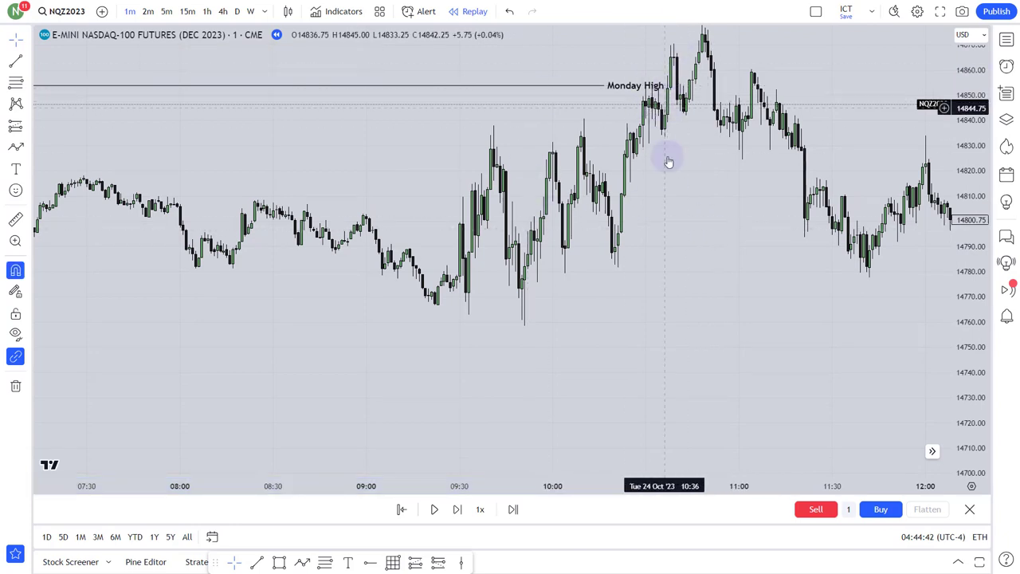
- Draw horizontal trend lines to about 09:33 from the pre-09:30 low at 14766.75 and the 08:25 high at 14808.50
left_click_drag(668, 161, 732, 241)
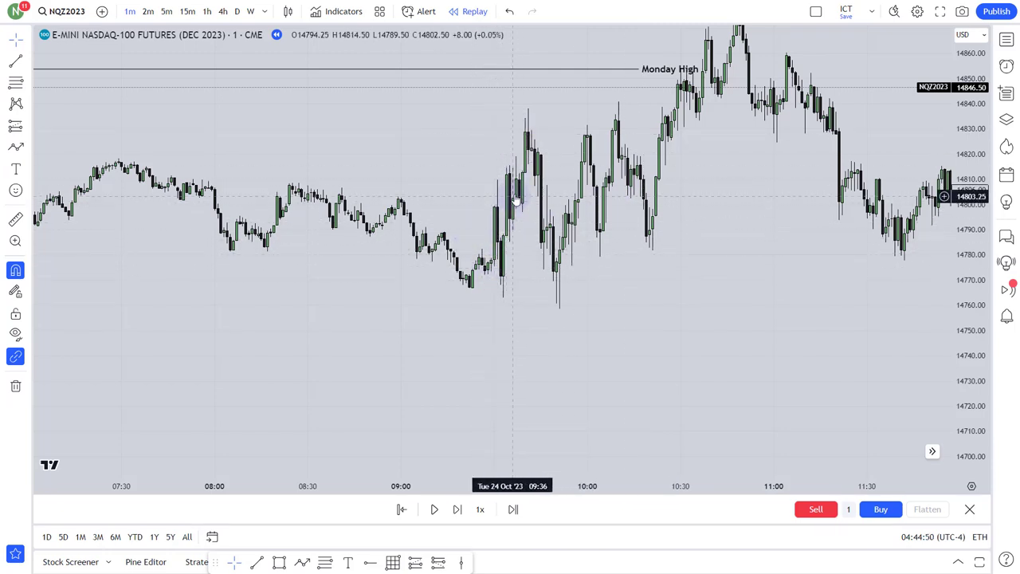
left_click(257, 562)
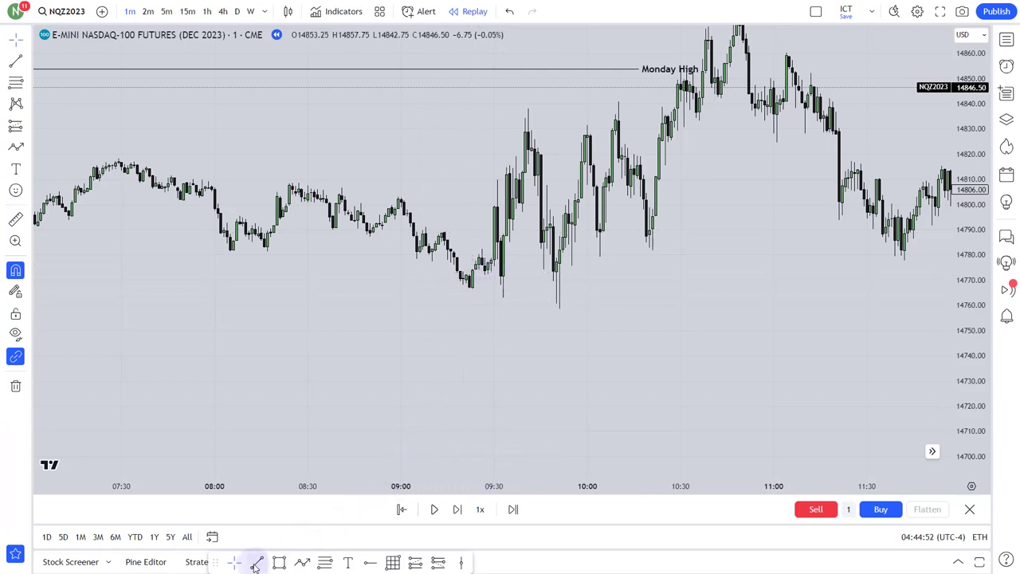
left_click(503, 291)
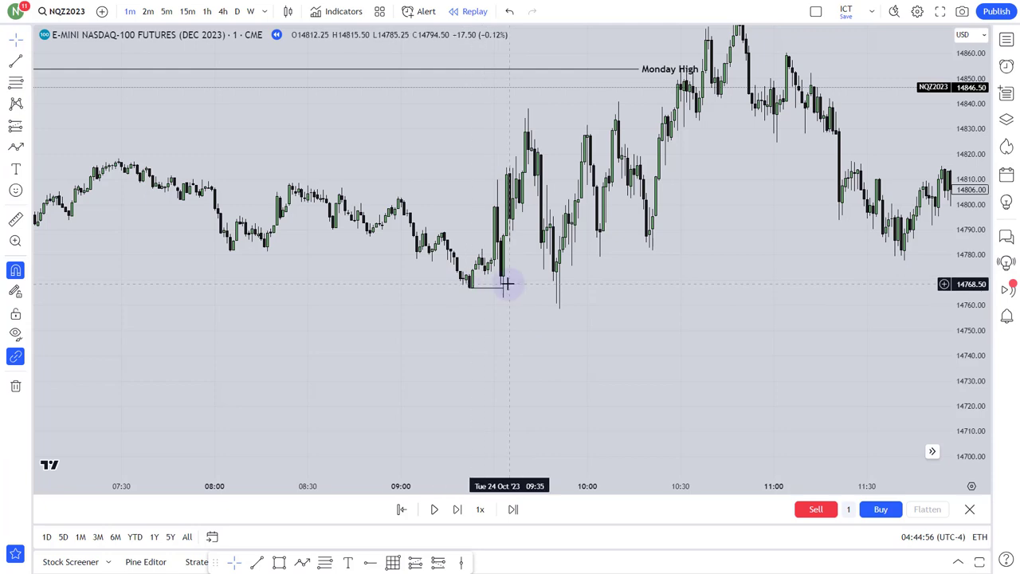
left_click(256, 562)
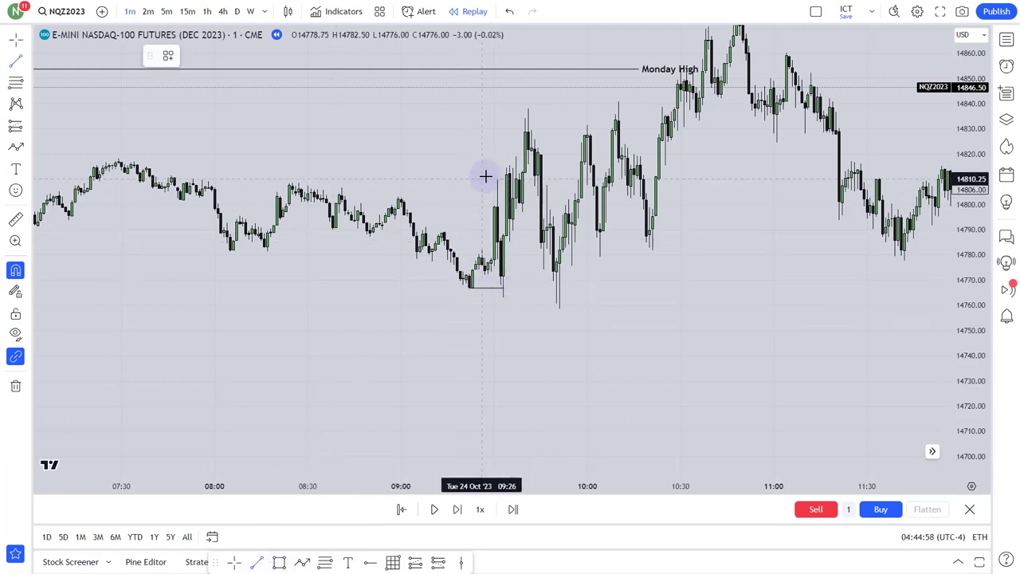
left_click(292, 185)
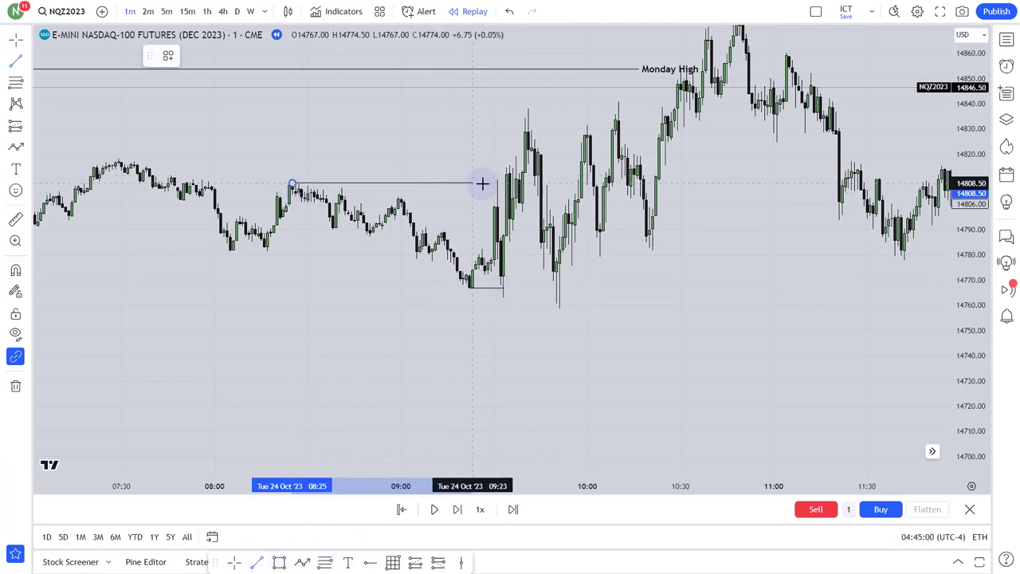
left_click(500, 185)
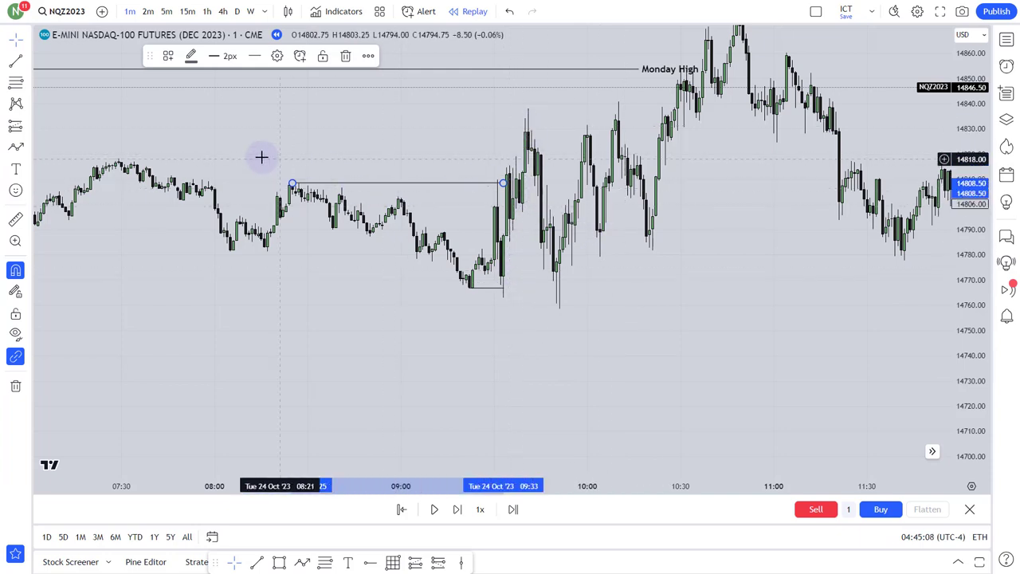
- Delete the two trend lines marking the pre-09:30 low and the 08:25 high
left_click_drag(259, 159, 512, 314)
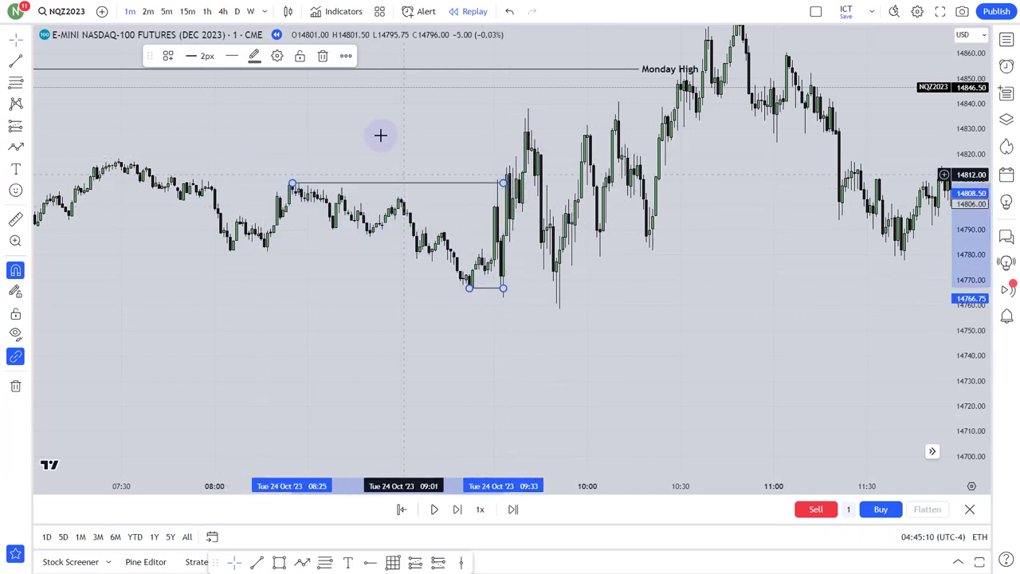
key("Delete")
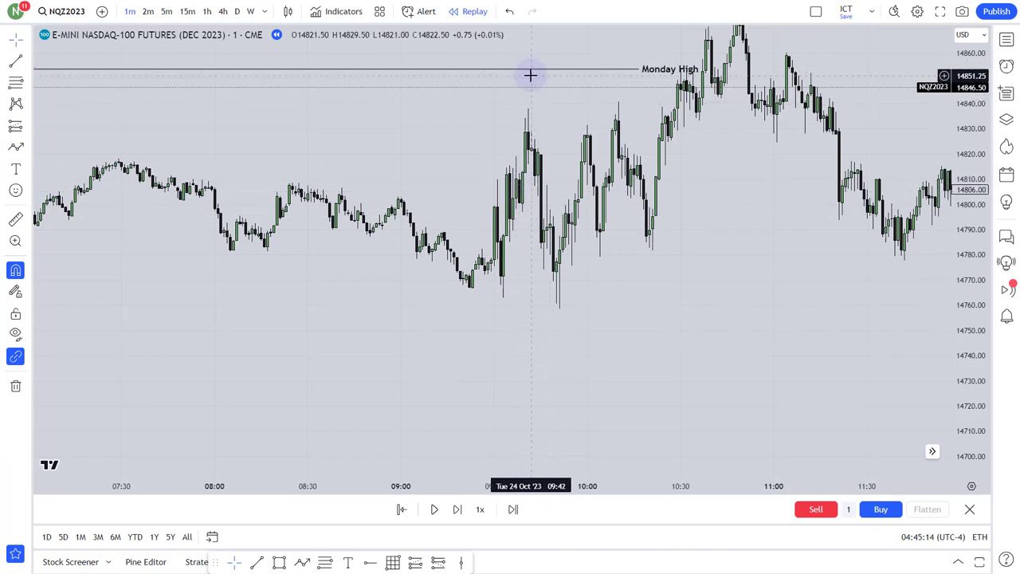
left_click_drag(540, 97, 544, 115)
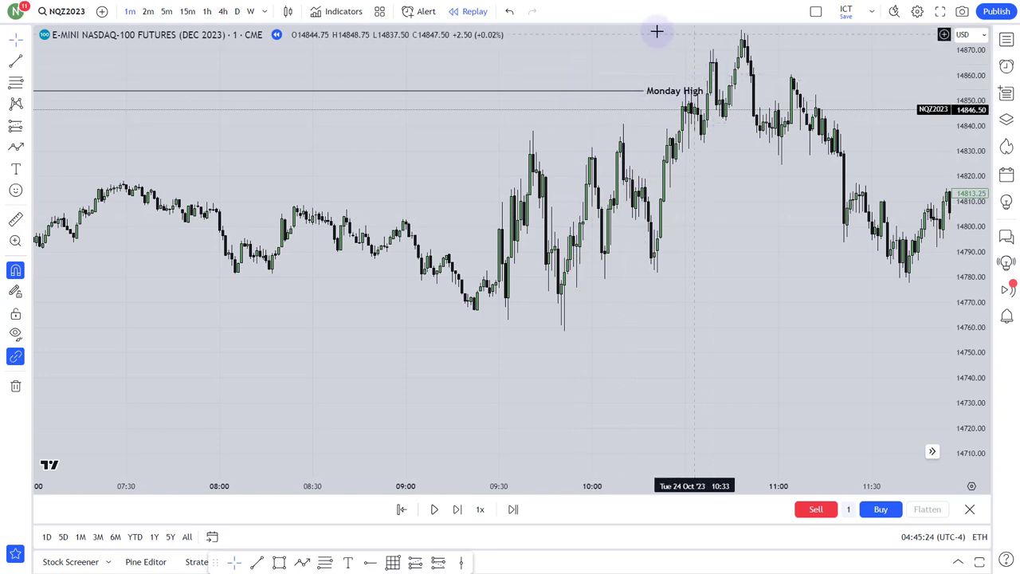
- Examine the 1-minute swings between 09:30 and 11:00 on 24 October relative to the Monday High
left_click_drag(594, 287, 607, 187)
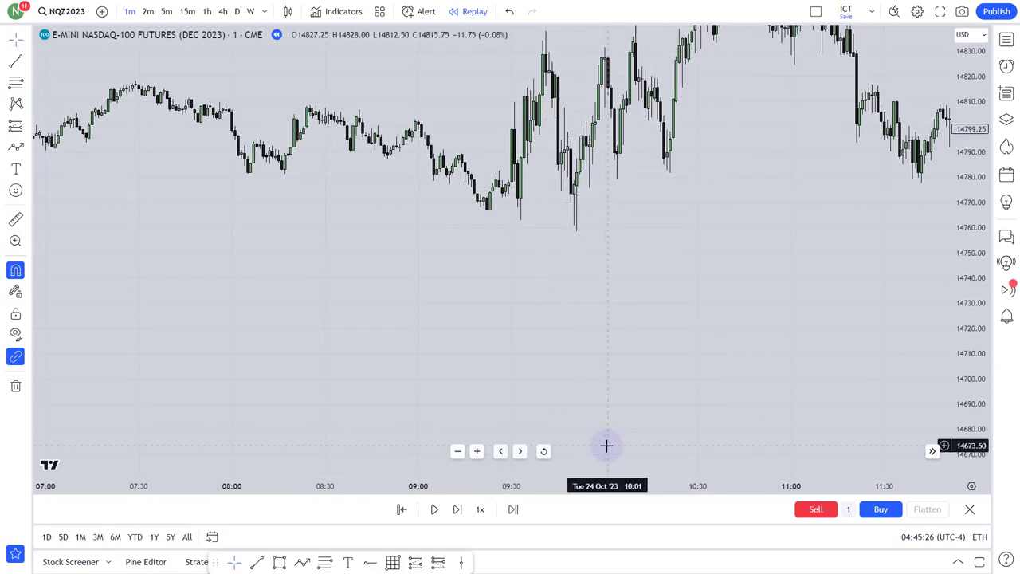
left_click_drag(665, 287, 674, 388)
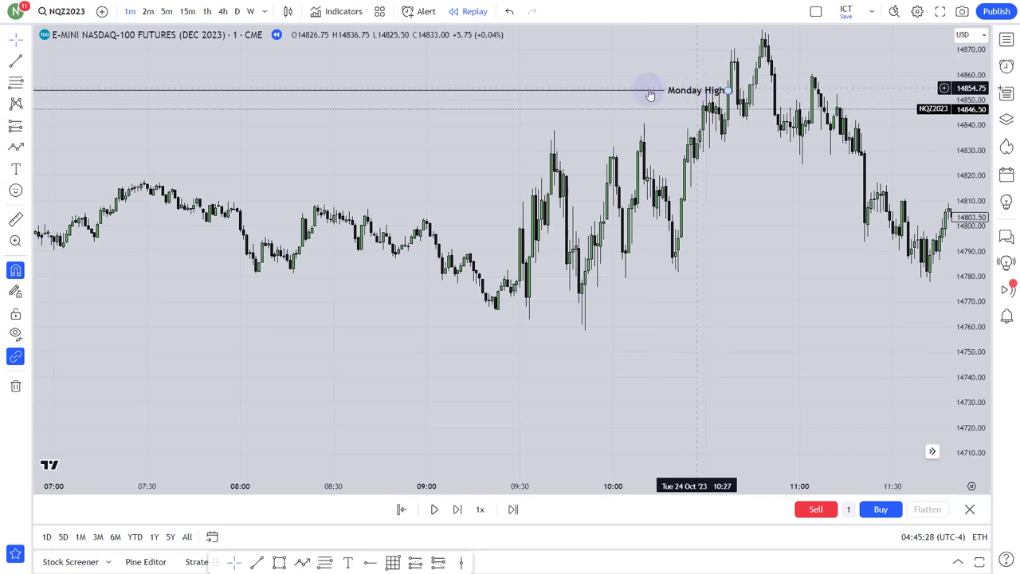
left_click_drag(698, 290, 662, 212)
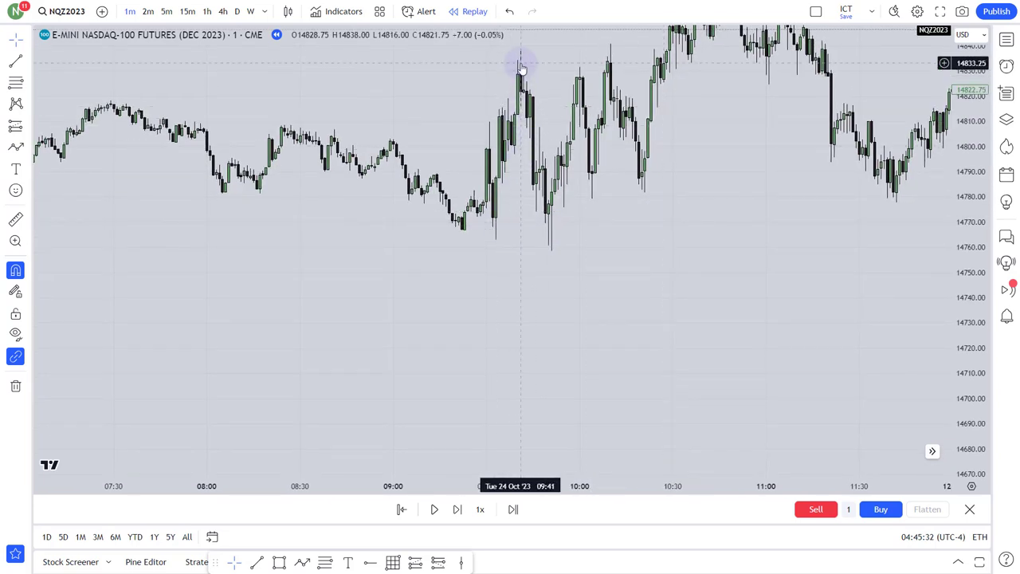
left_click_drag(517, 49, 534, 145)
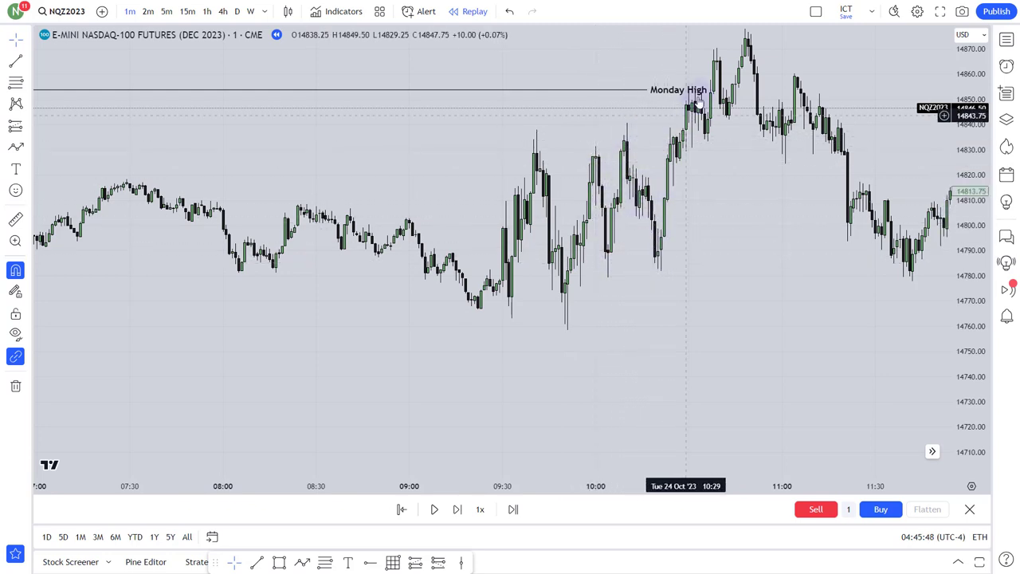
left_click_drag(658, 67, 640, 120)
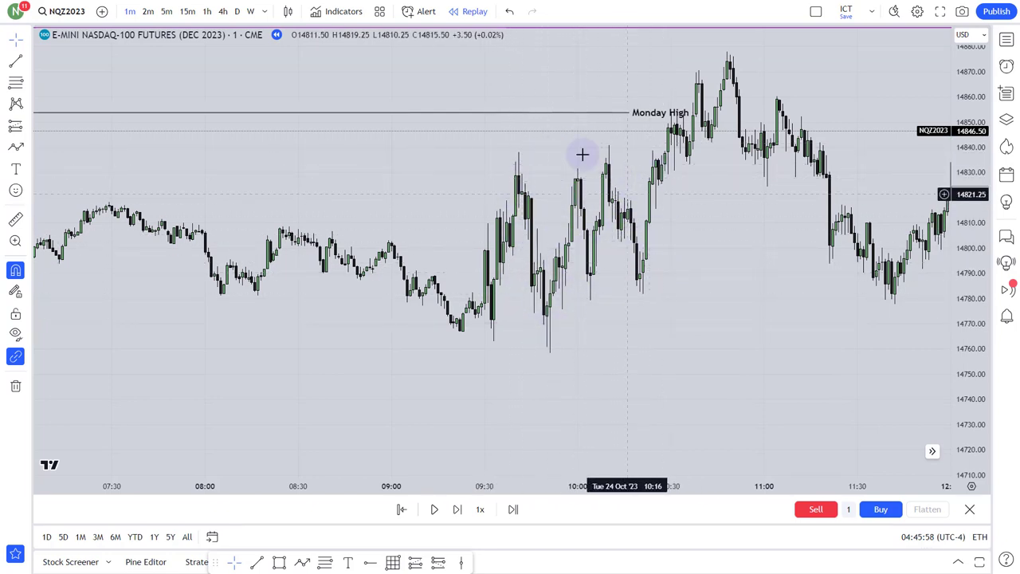
left_click_drag(677, 267, 639, 263)
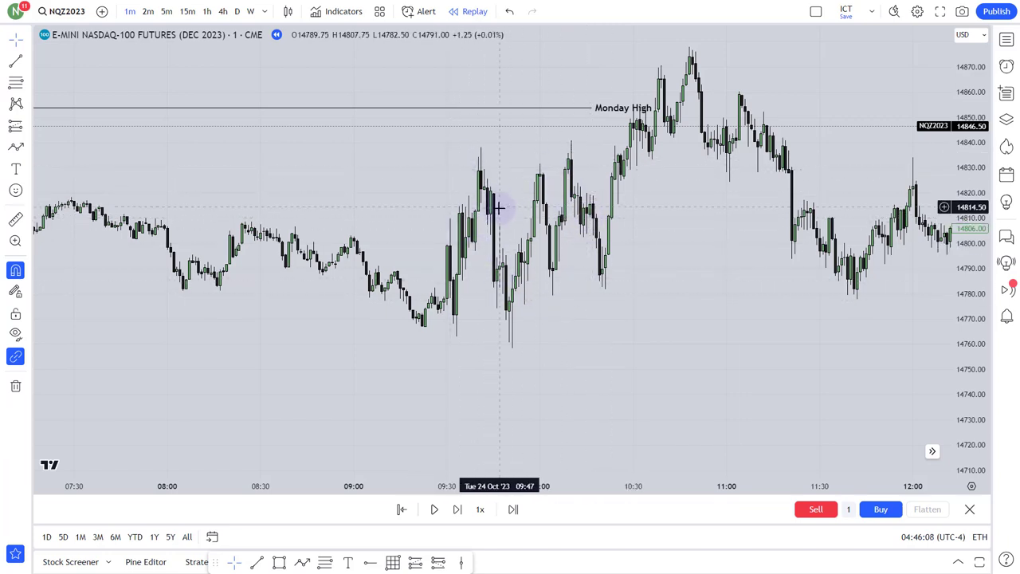
left_click_drag(631, 210, 626, 227)
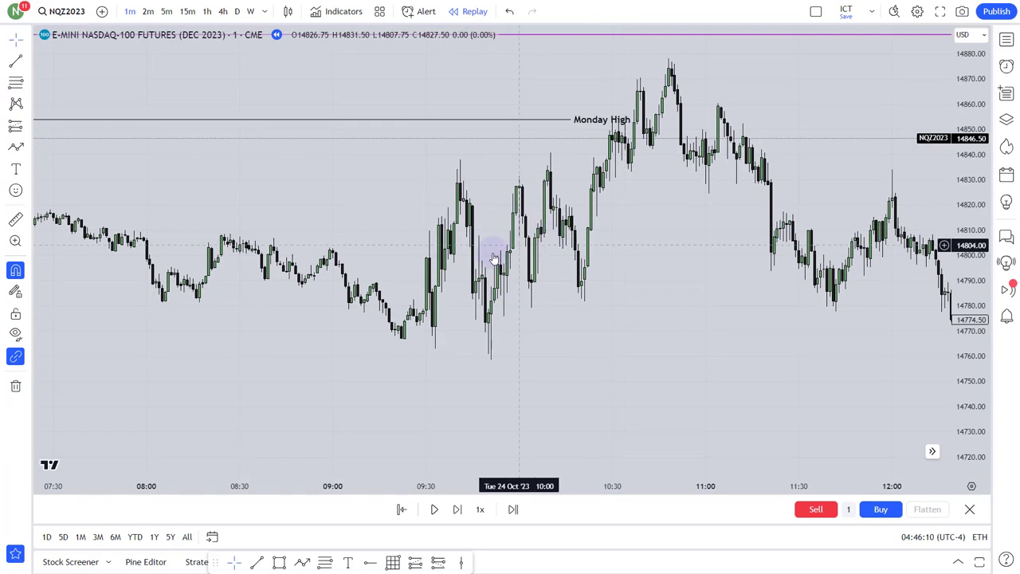
left_click_drag(637, 282, 708, 219)
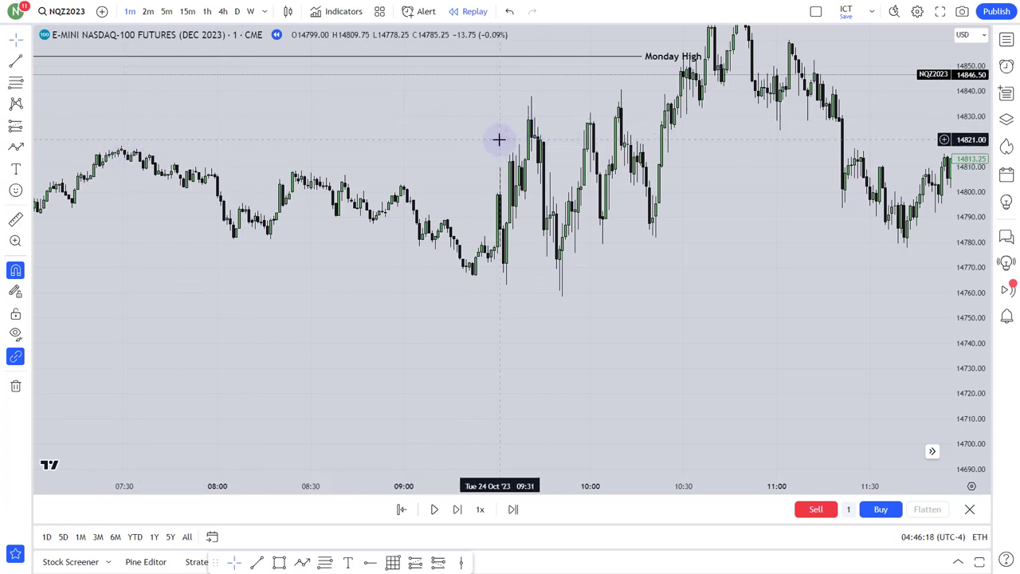
- Draw a horizontal trend line from the 07:29 high at 14818.25 to 09:39 and apply the $$ template
left_click(257, 561)
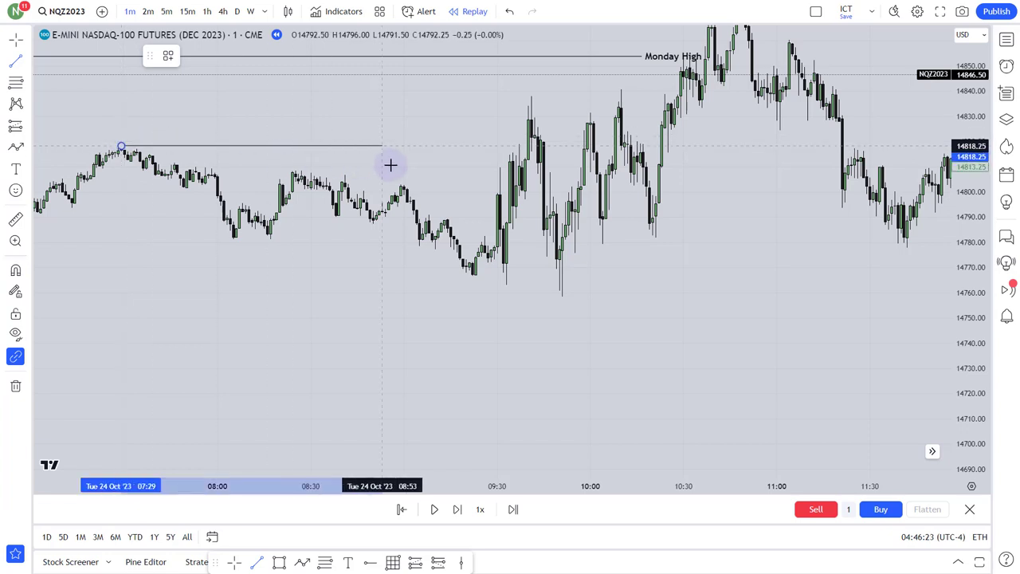
left_click(525, 146)
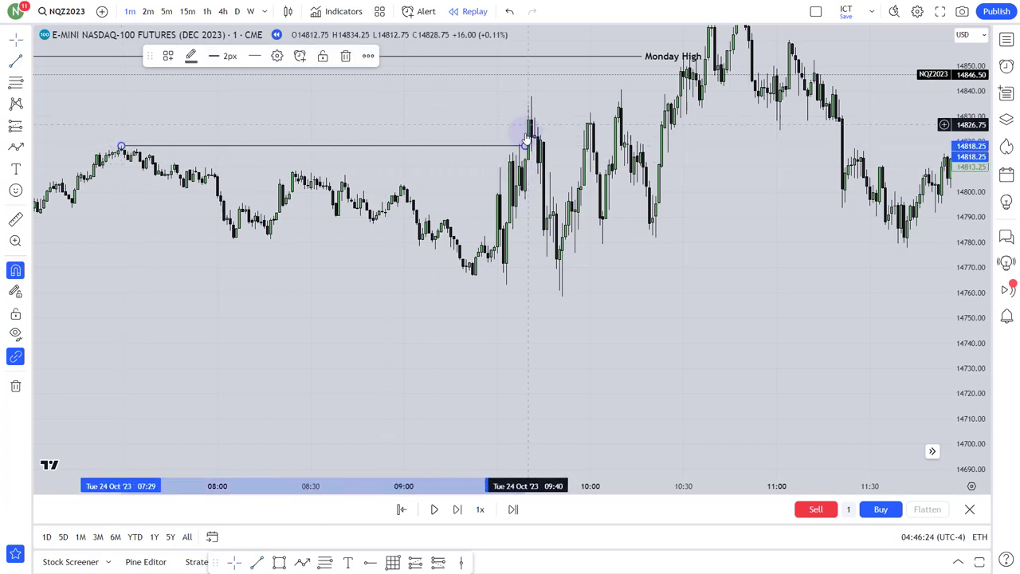
right_click(526, 149)
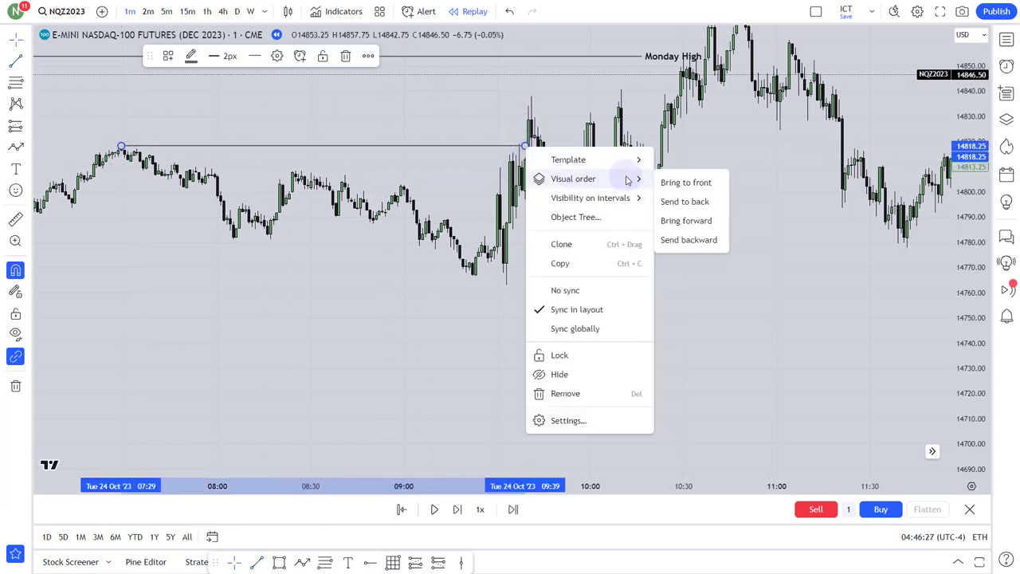
mouse_move(649, 170)
left_click(683, 210)
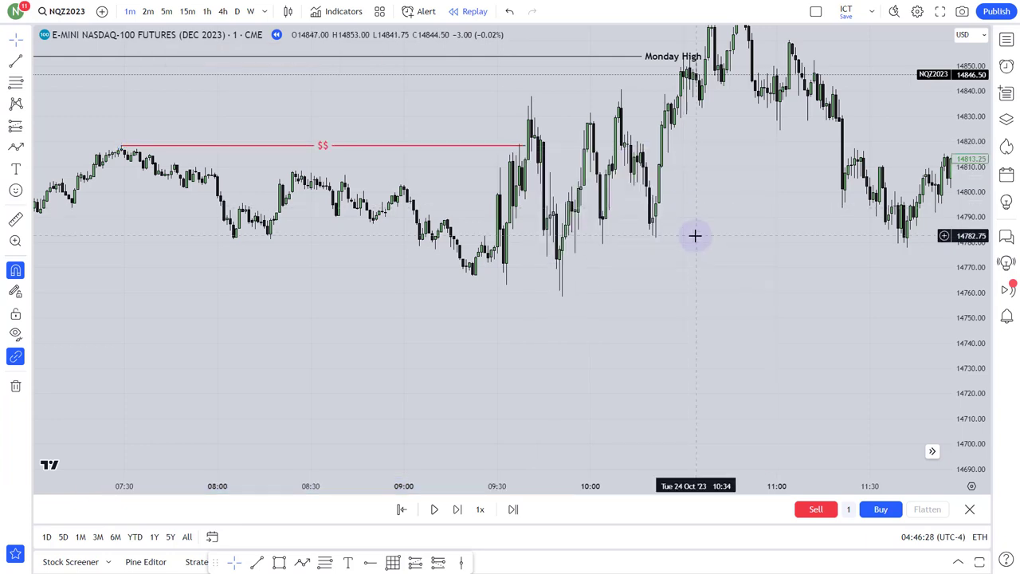
- Draw a short horizontal trend line at 14797.00 from about 09:39 to 09:45 and apply the MSS template
scroll(571, 295, "up", 2)
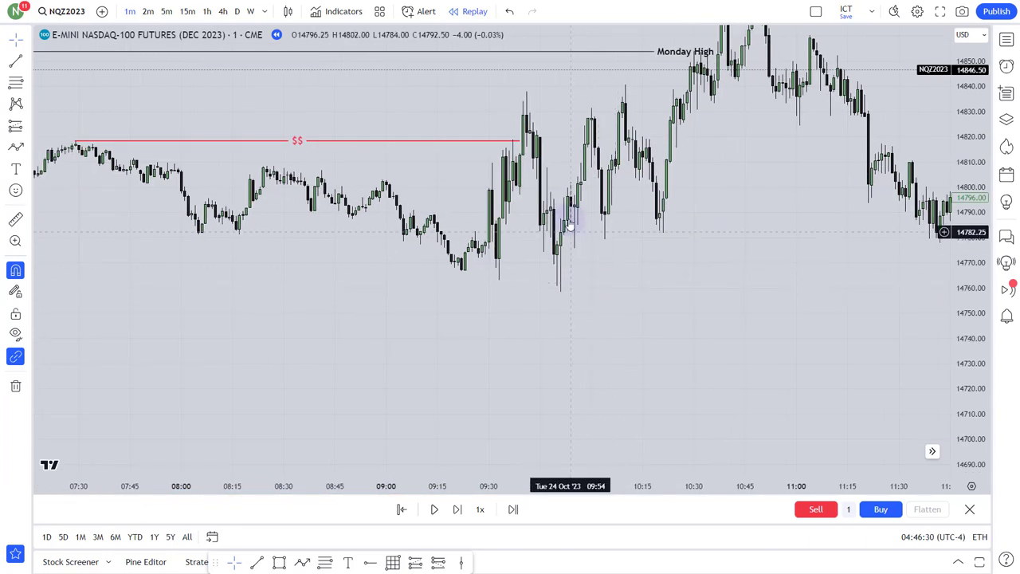
left_click(263, 564)
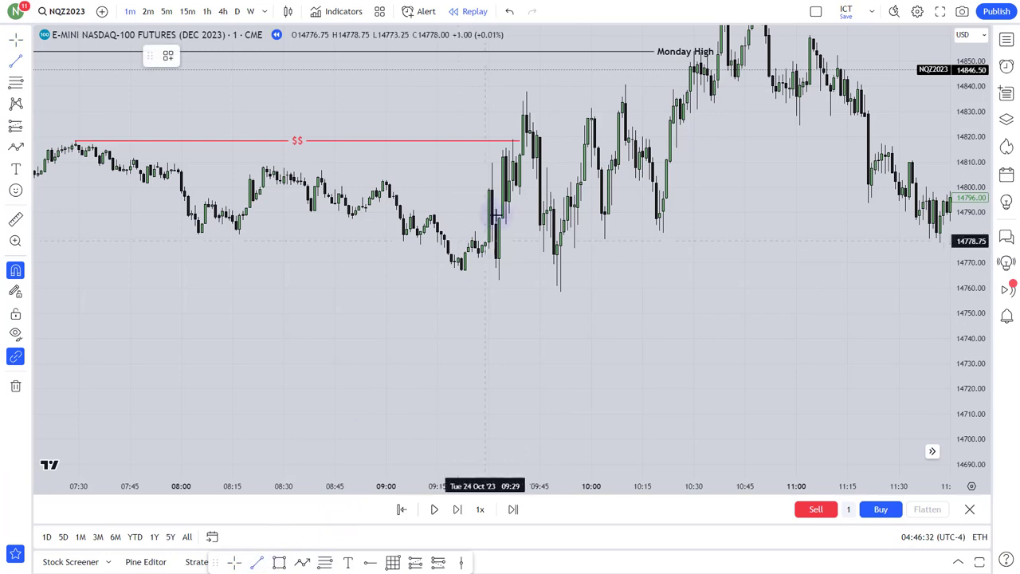
left_click(519, 195)
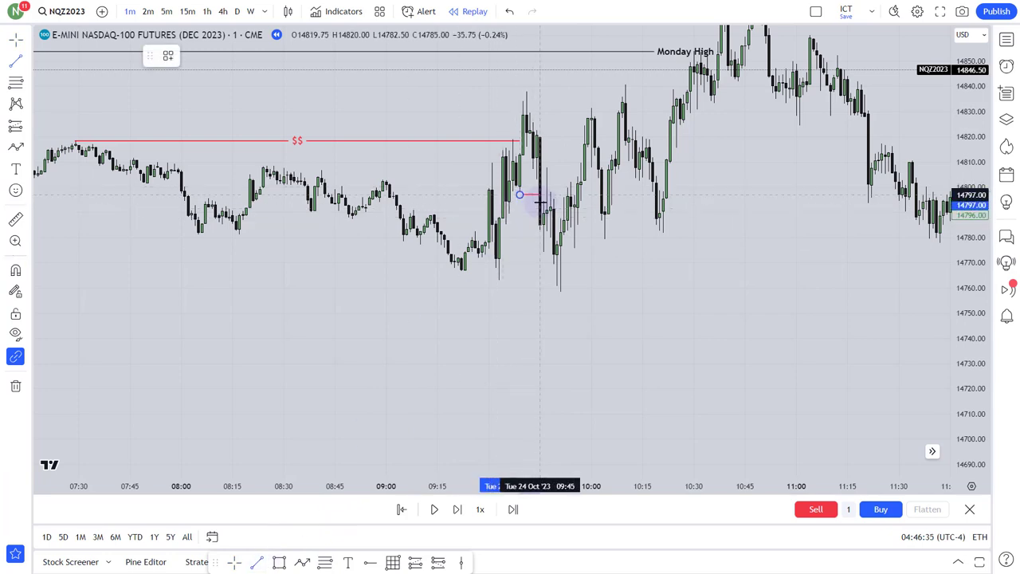
left_click(540, 195)
right_click(540, 195)
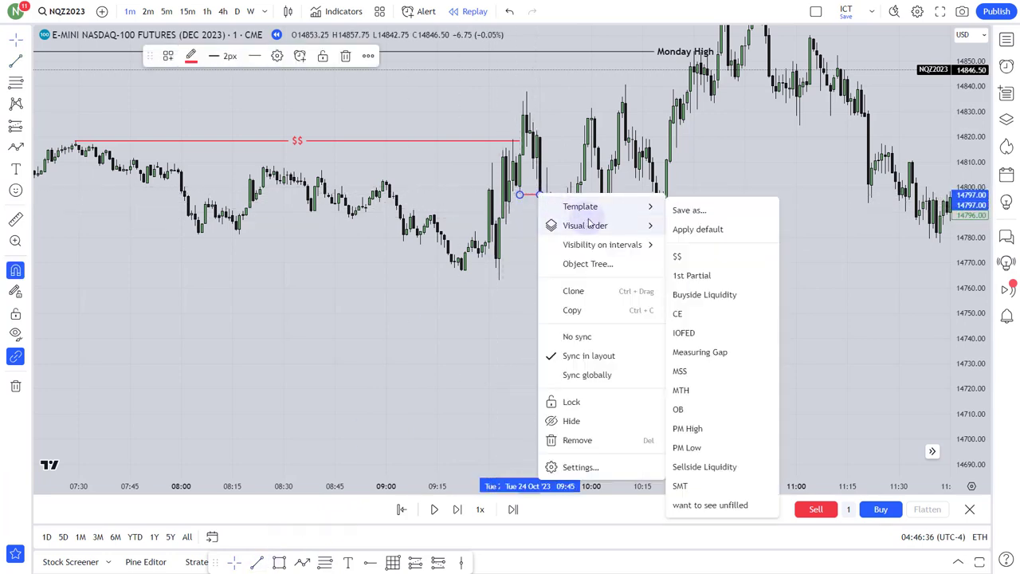
mouse_move(590, 207)
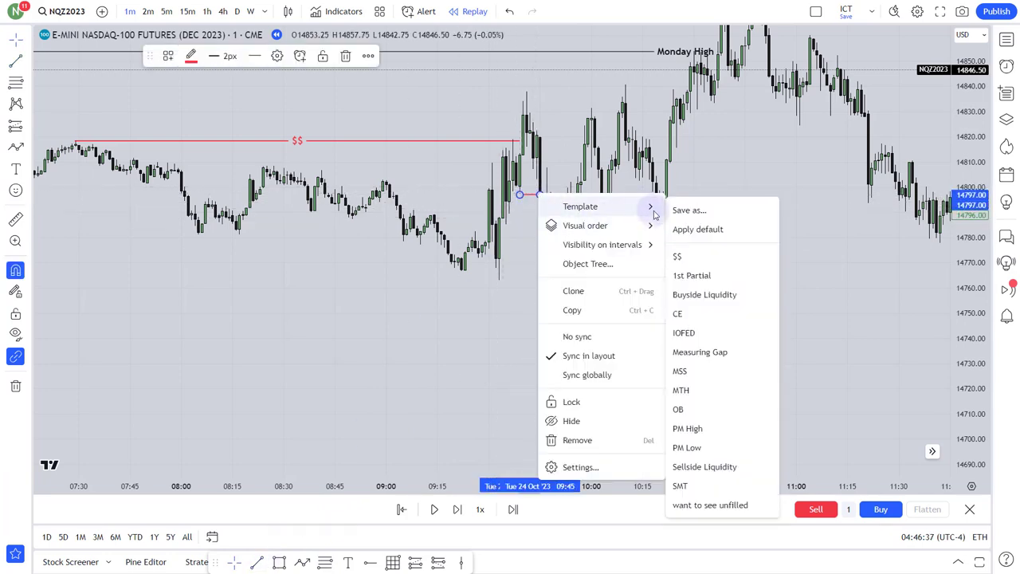
left_click(687, 368)
- Move both ends of the MSS line down to the low at 14785.25, starting at about 09:35 and ending at 09:45
scroll(687, 363, "up", 4)
left_click_drag(448, 318, 562, 338)
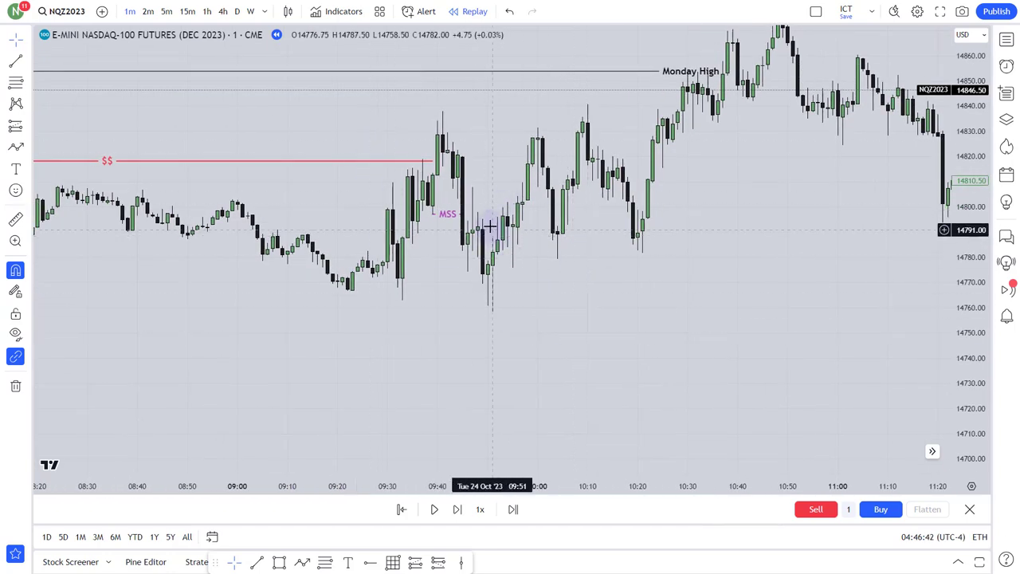
left_click_drag(502, 180, 523, 164)
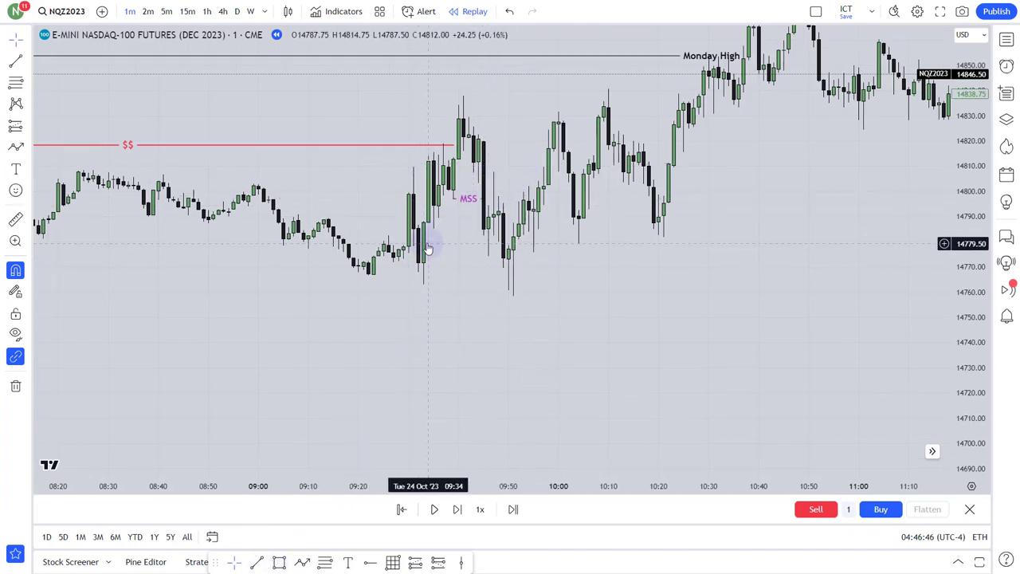
left_click(463, 201)
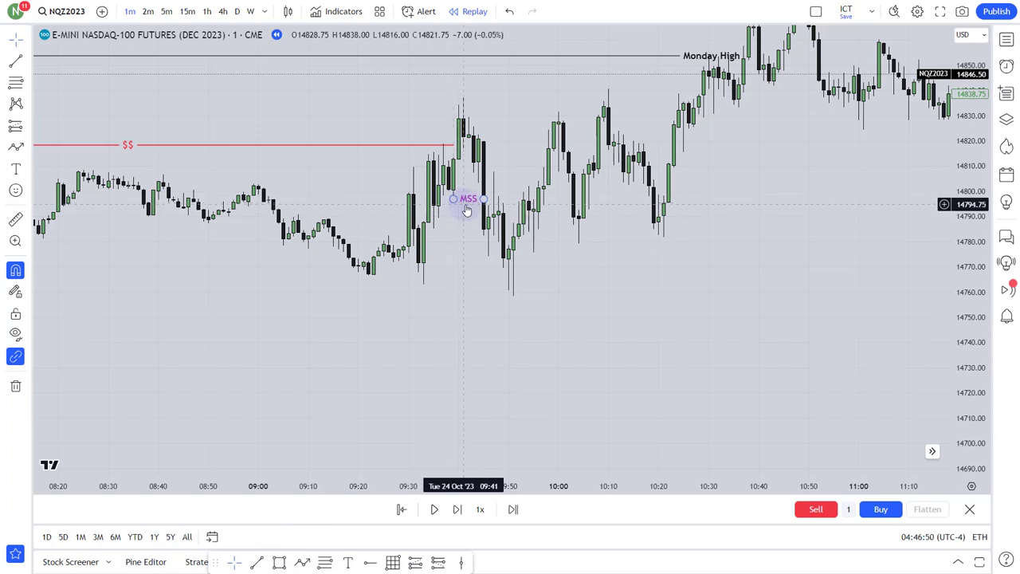
left_click_drag(453, 201, 434, 231)
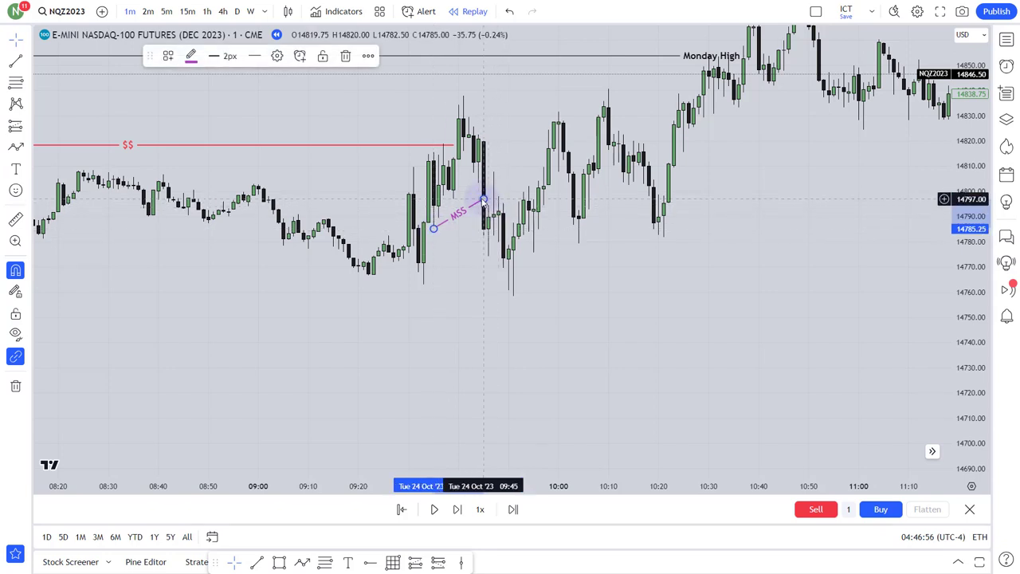
left_click_drag(482, 201, 480, 231)
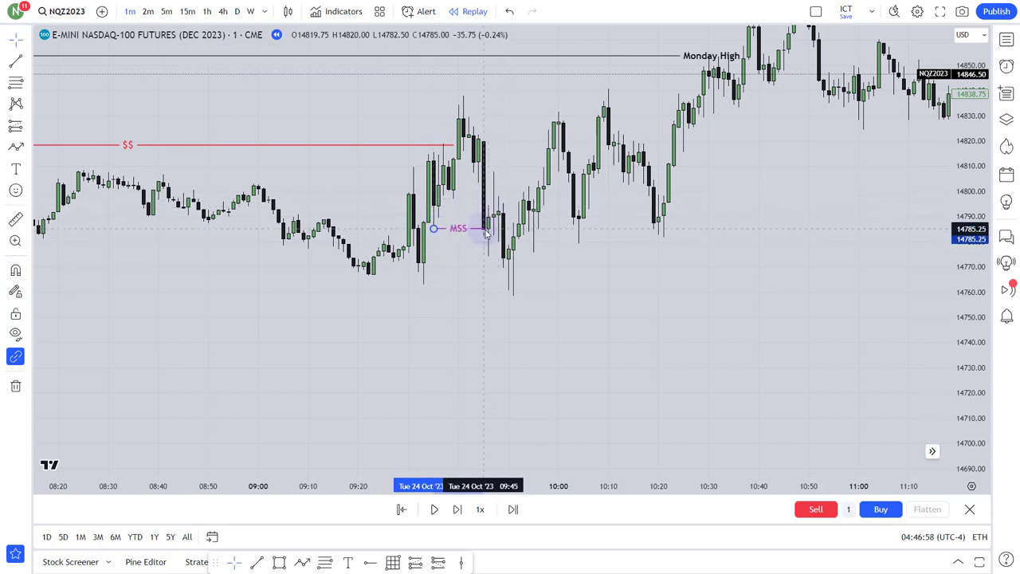
left_click(523, 258)
- Draw a rectangle over the price gap between 14803.25 and 14794.50, from about 09:44 to 09:50
left_click_drag(464, 263, 517, 276)
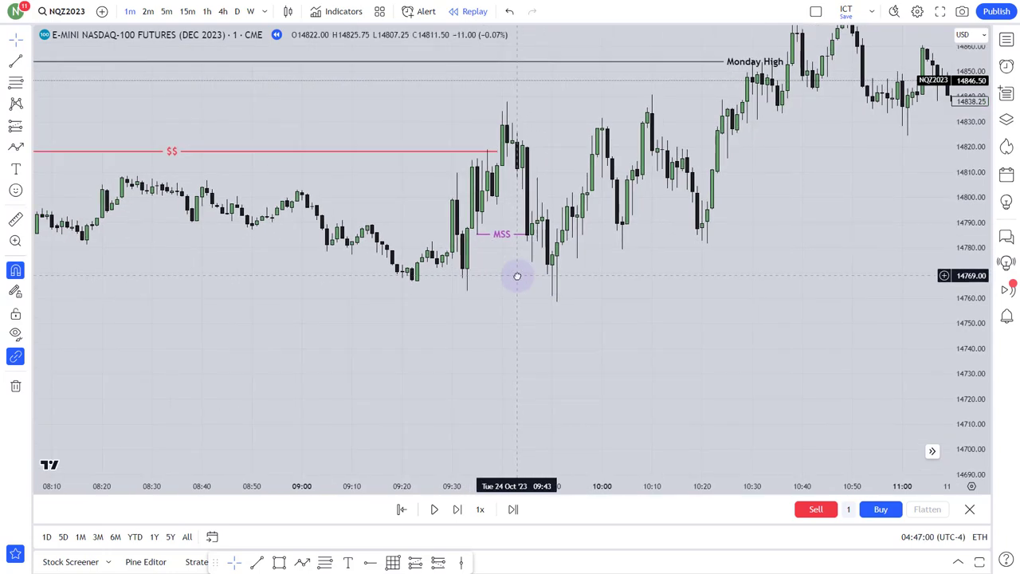
scroll(523, 285, "up", 3)
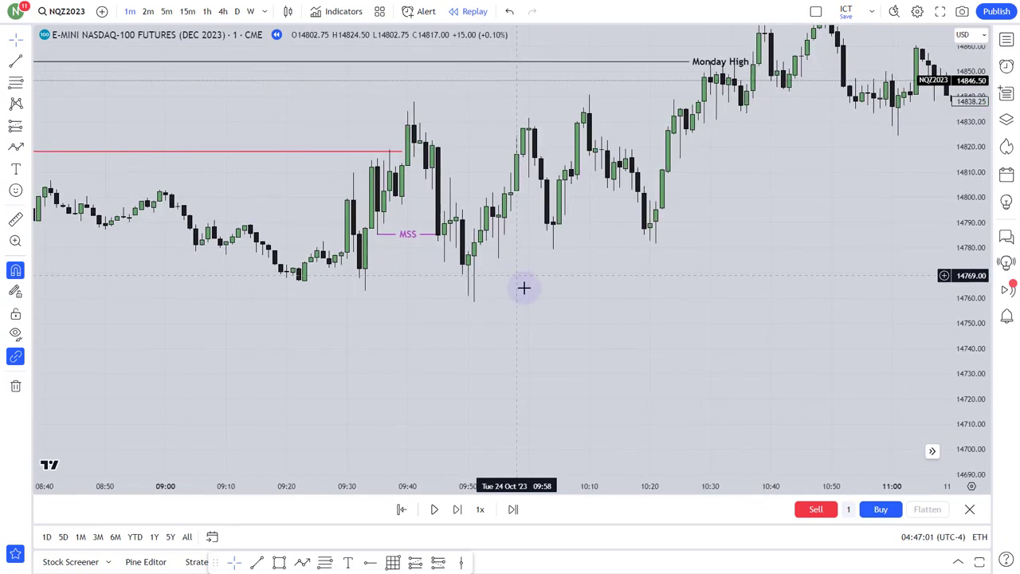
left_click(279, 561)
mouse_move(439, 194)
left_mouse_down()
mouse_move(452, 206)
mouse_move(465, 196)
left_mouse_up()
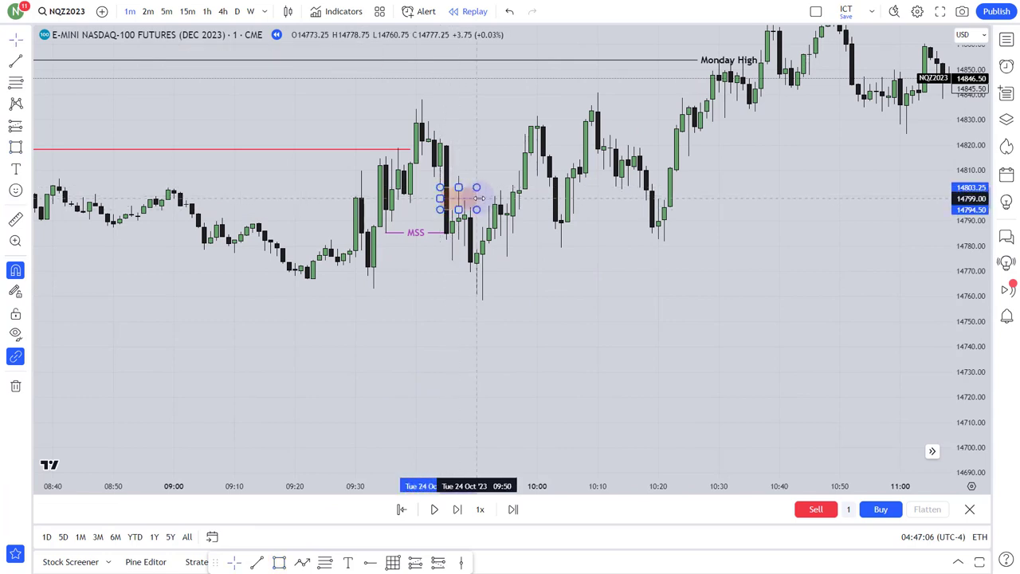
left_click(543, 276)
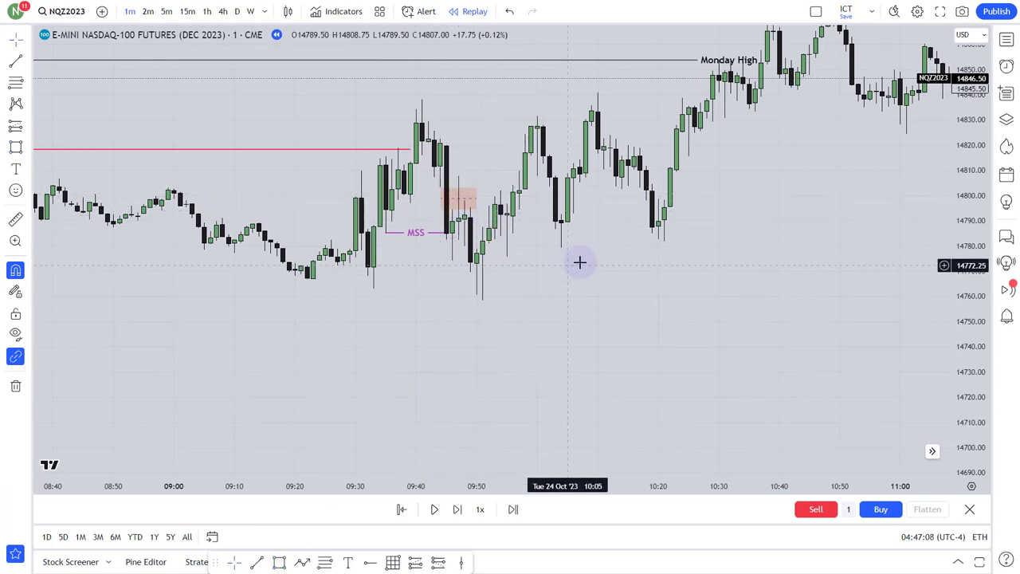
- Place a short position at 09:46 with entry 14794.50, stop 14823.75 and target 14729.75
scroll(579, 263, "down", 3)
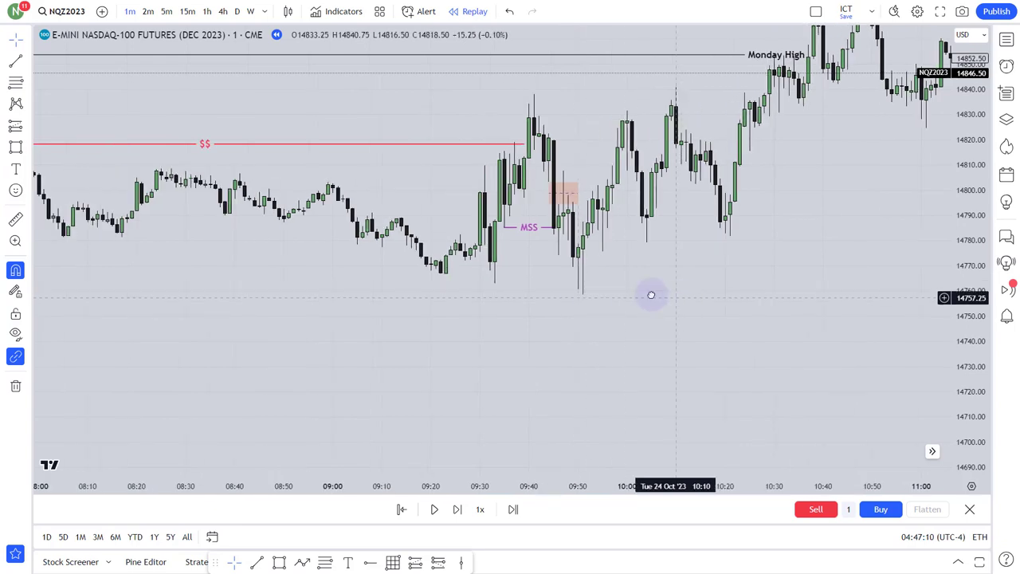
left_click(525, 189)
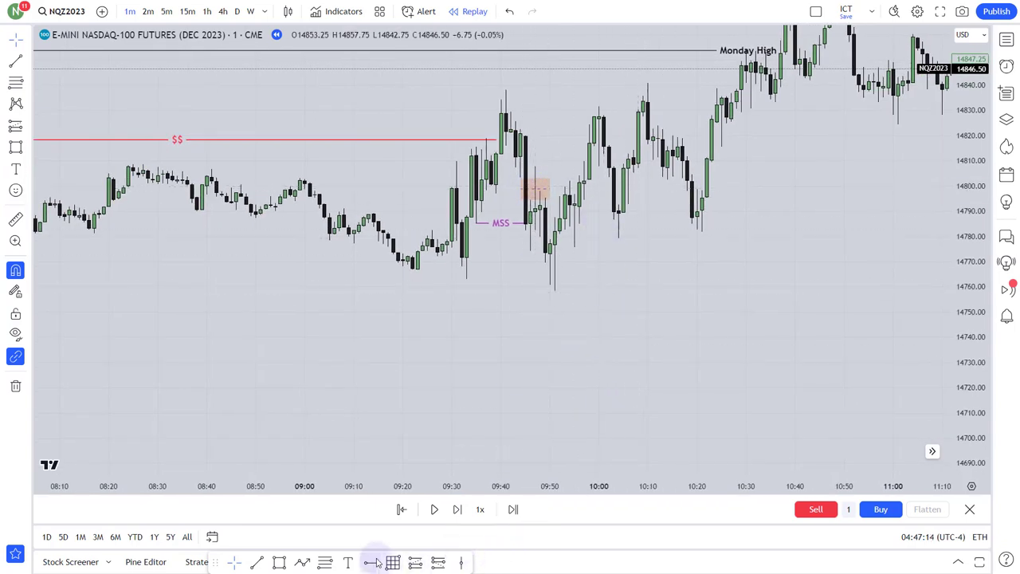
left_click(437, 562)
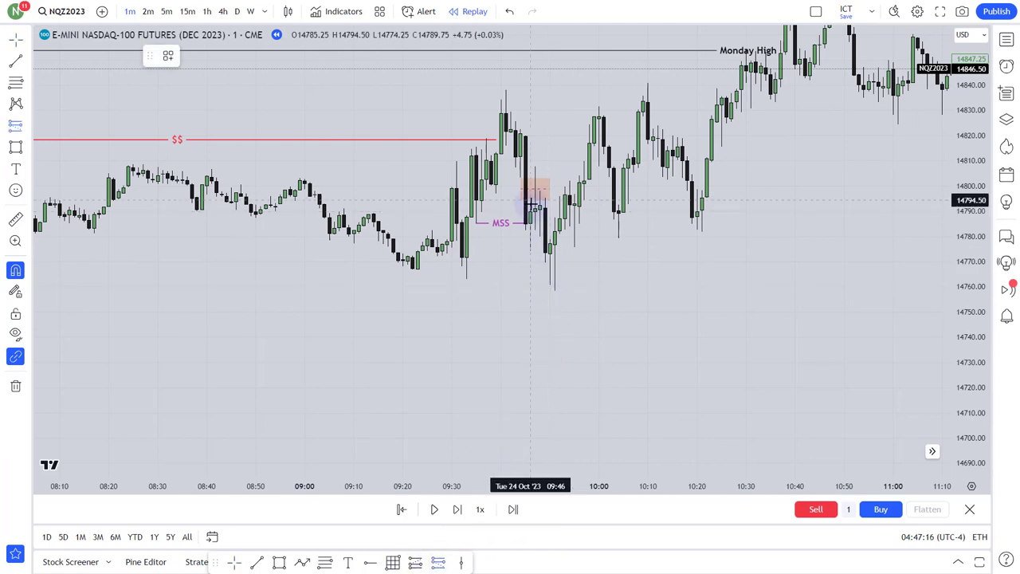
left_click(530, 201)
left_click_drag(530, 139, 530, 126)
left_click_drag(530, 259, 530, 363)
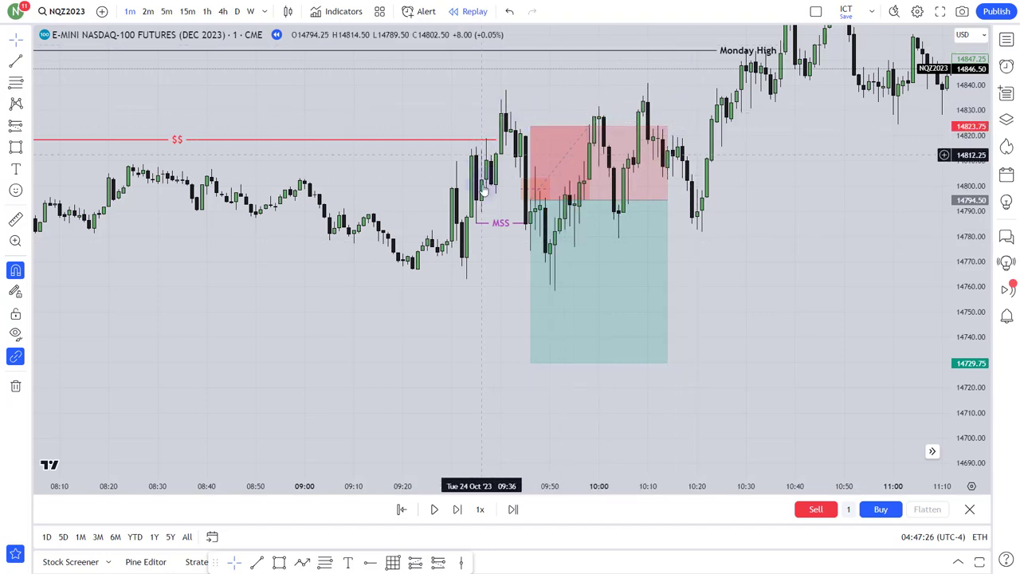
- Review the short position against the price action up to the Monday High and delete it
left_click_drag(770, 289, 761, 309)
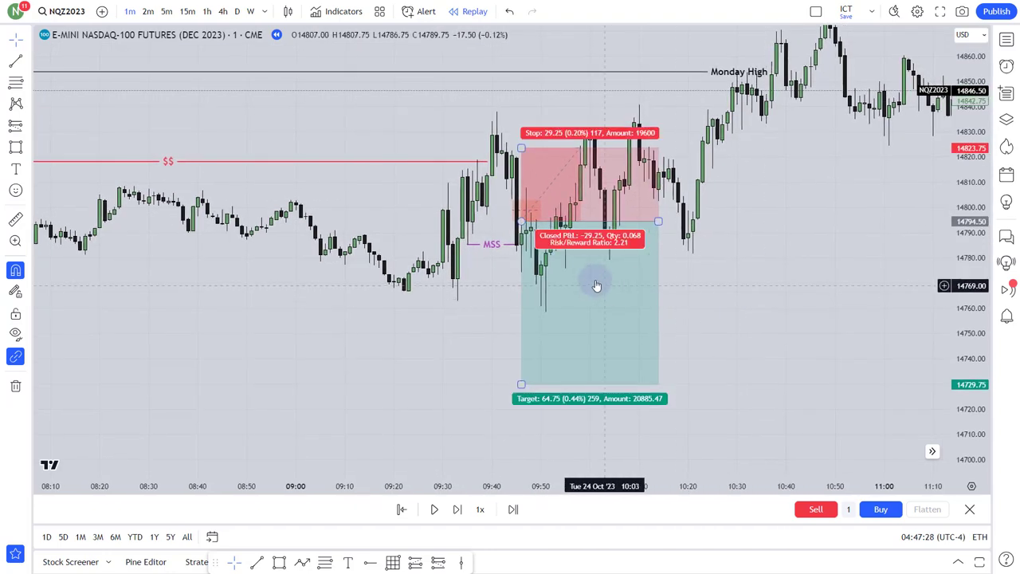
left_click_drag(745, 269, 696, 301)
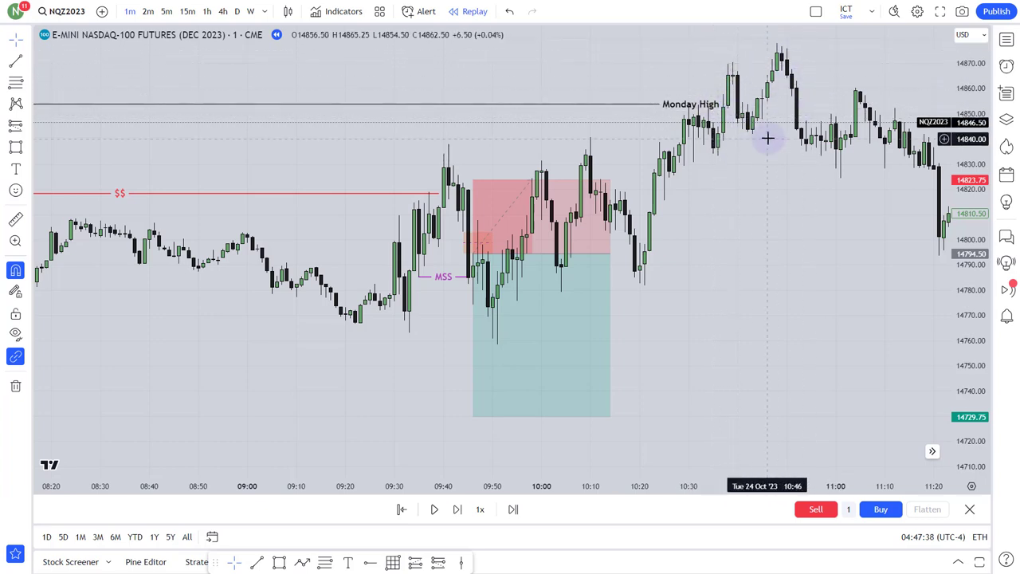
left_click(533, 332)
left_click(305, 55)
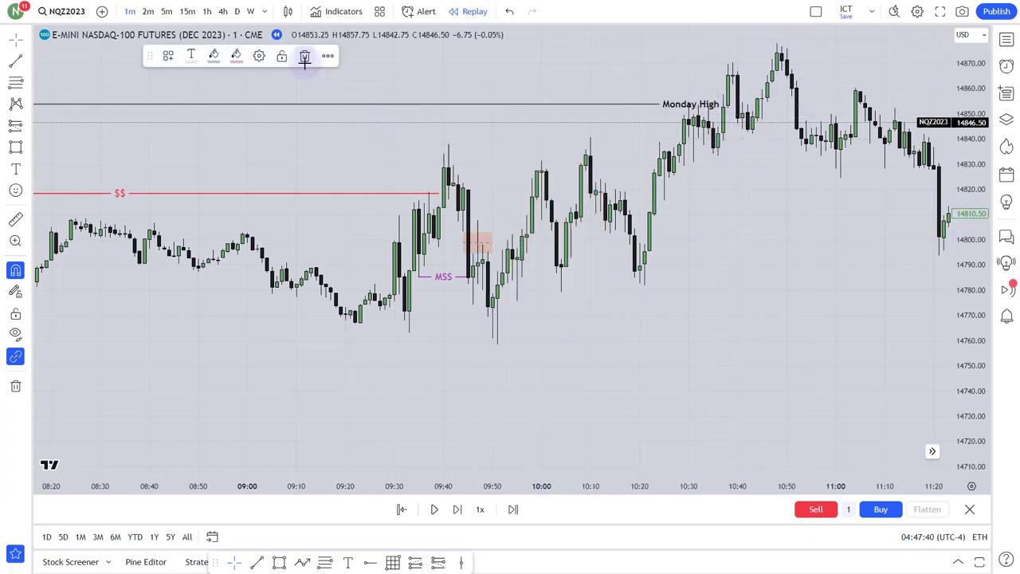
- Delete the price gap rectangle, the MSS line beneath it and the long red $$ line
left_click(491, 242)
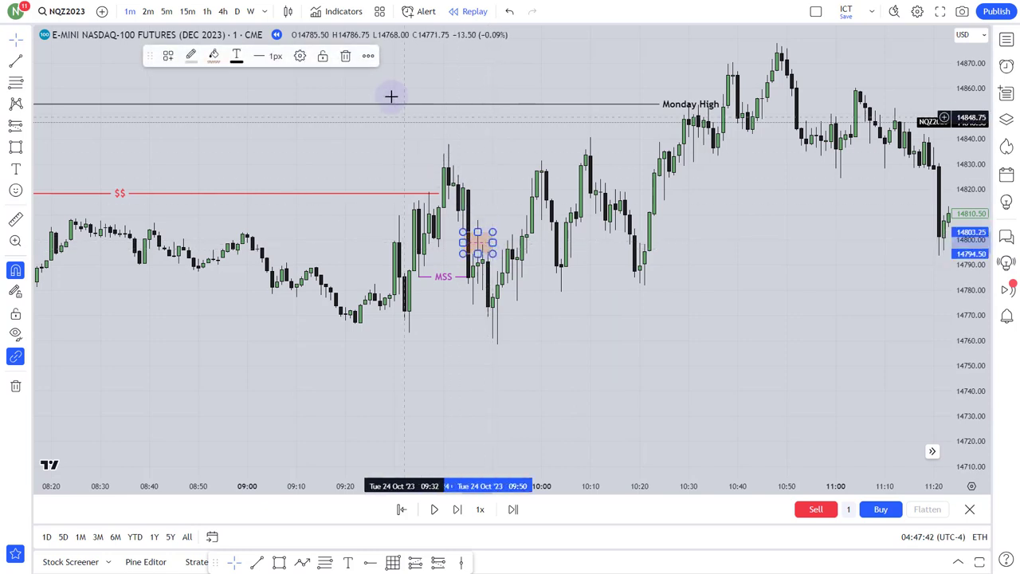
left_click(346, 55)
left_click(467, 283)
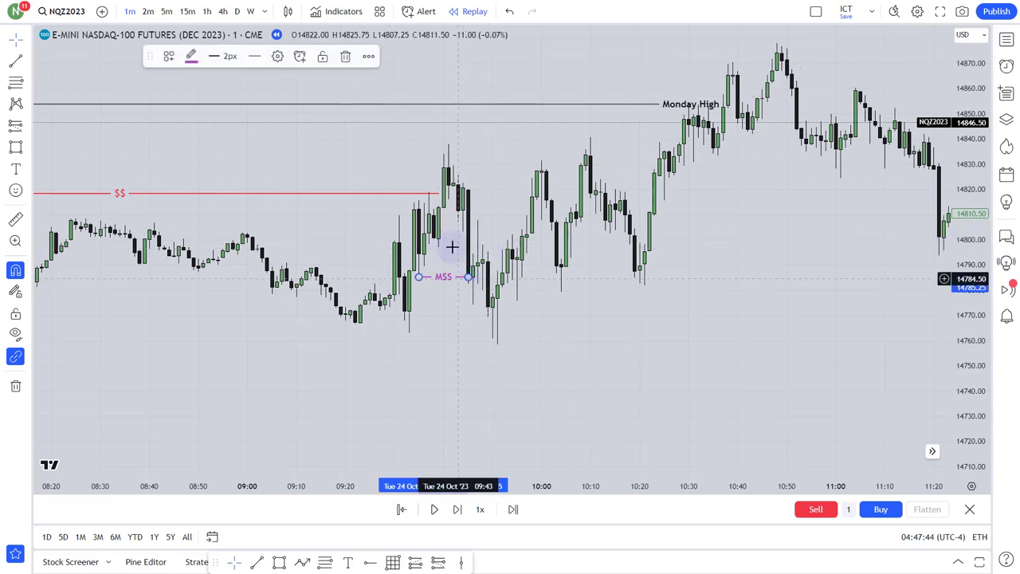
left_click(358, 55)
left_click_drag(667, 327, 580, 318)
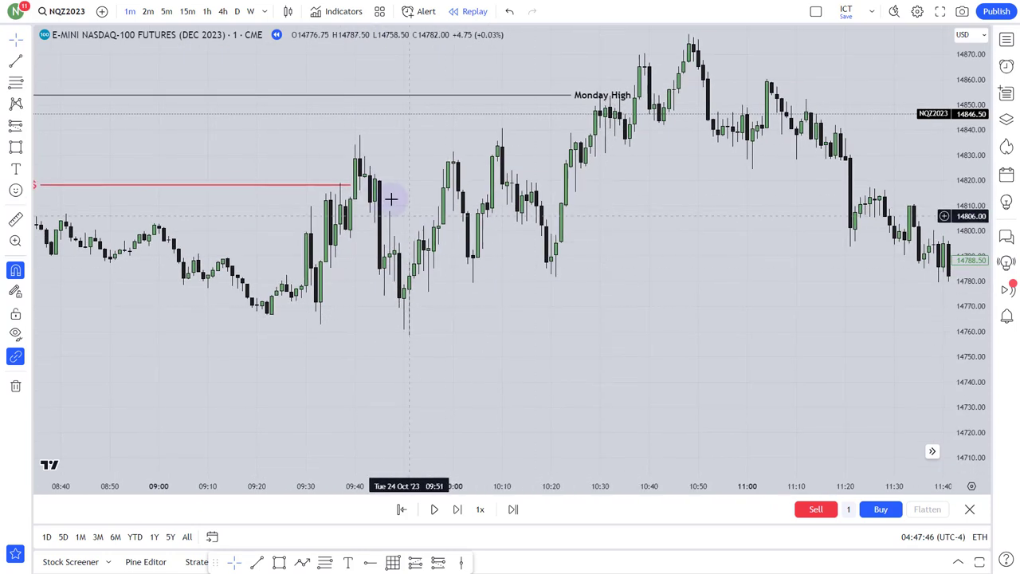
left_click(349, 185)
left_click(346, 57)
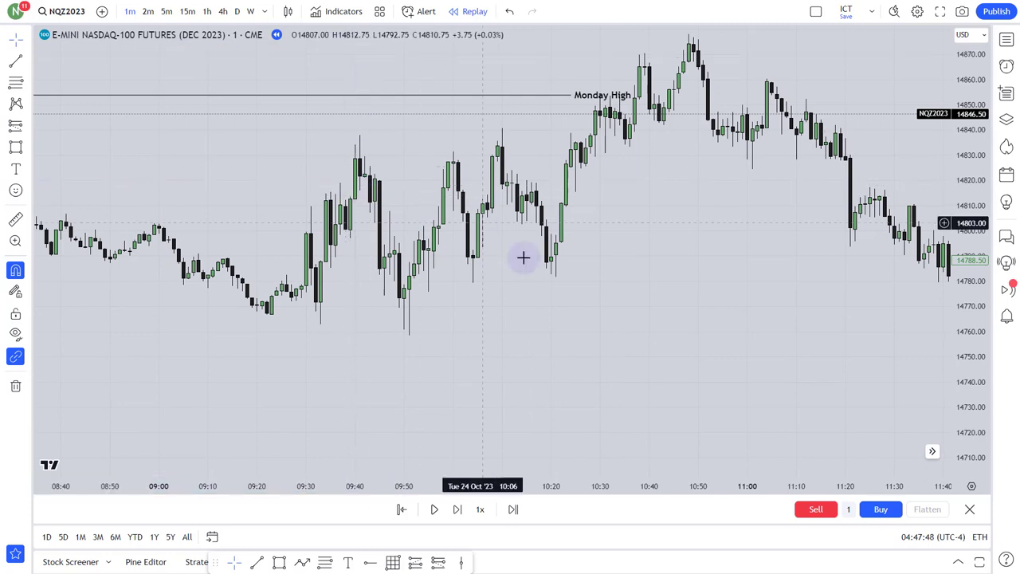
- Delete the short MSS and $$ lines drawn between 10:06 and 10:23
scroll(601, 257, "down", 2)
left_click_drag(658, 266, 654, 268)
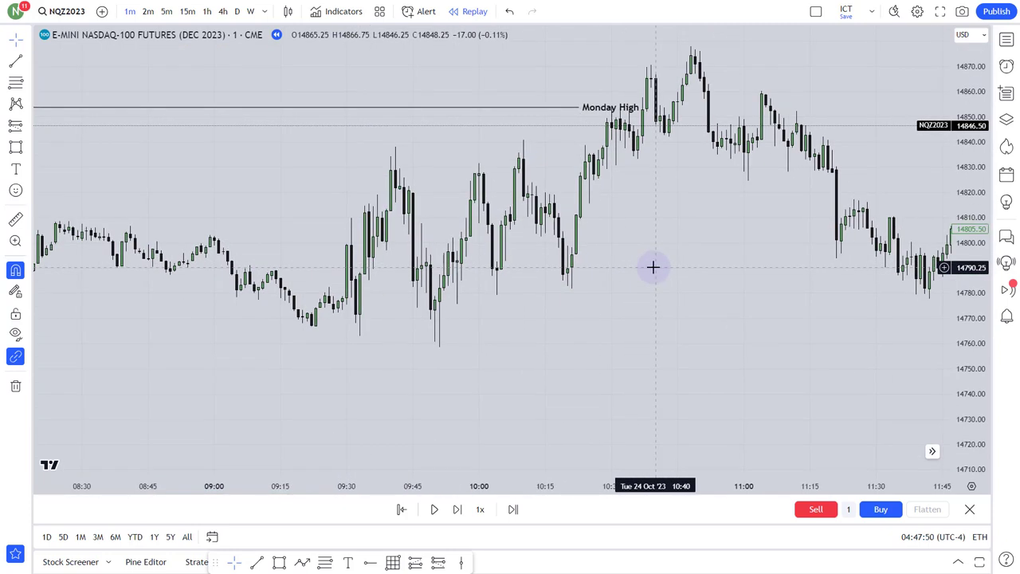
left_click_drag(971, 331, 963, 289)
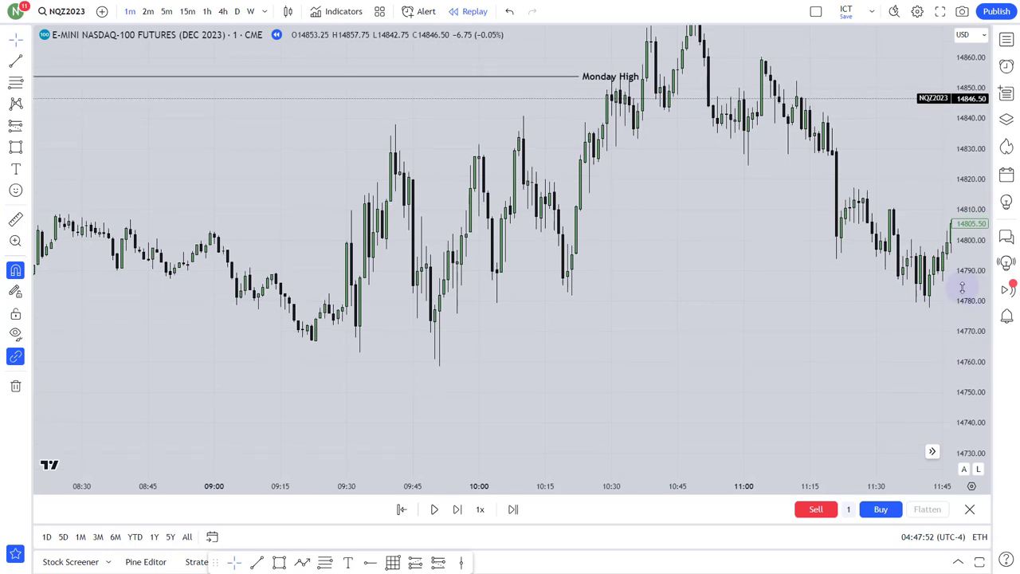
left_click_drag(647, 312, 637, 350)
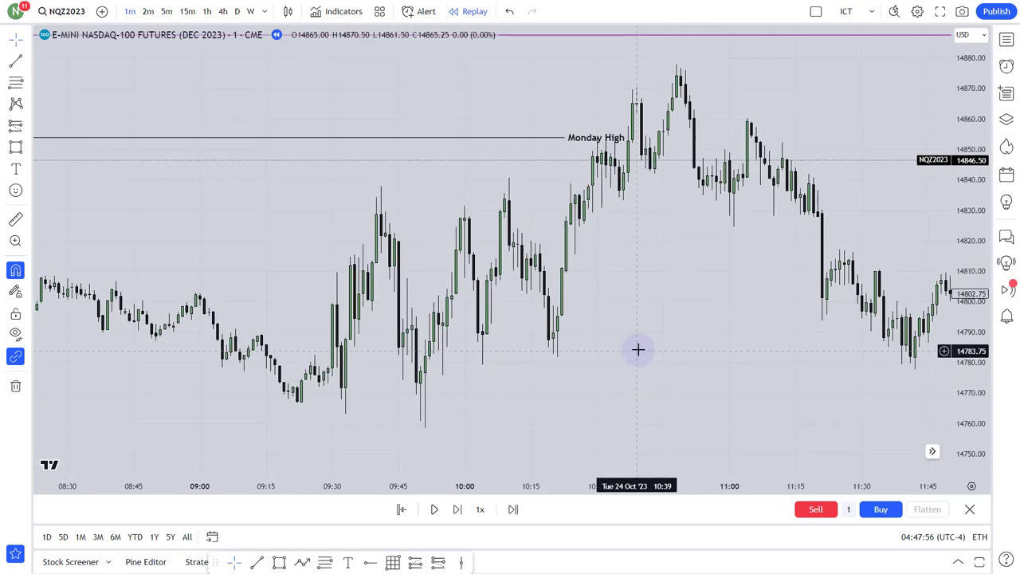
left_click_drag(973, 351, 967, 315)
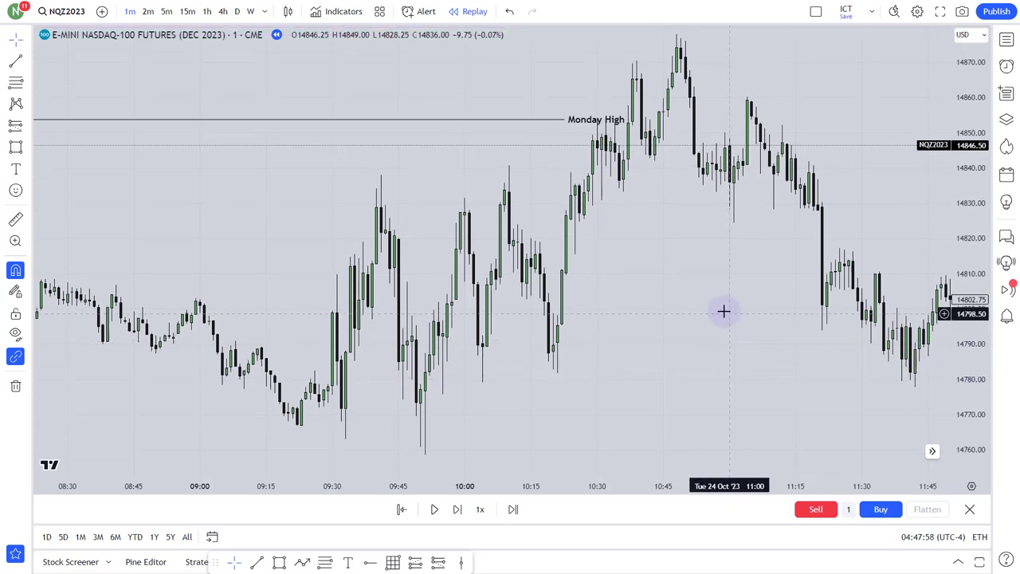
left_click_drag(723, 311, 645, 337)
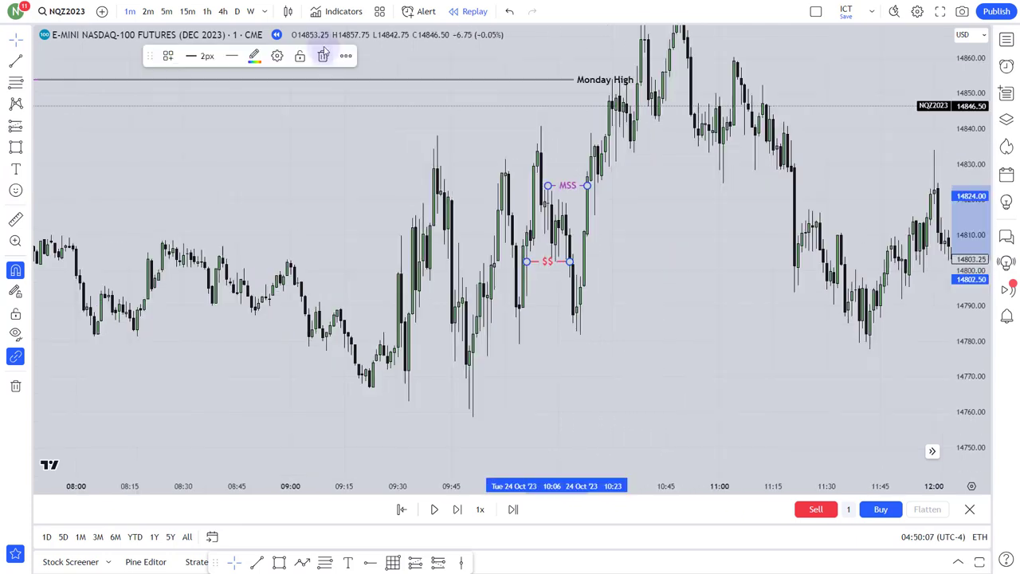
left_click(324, 54)
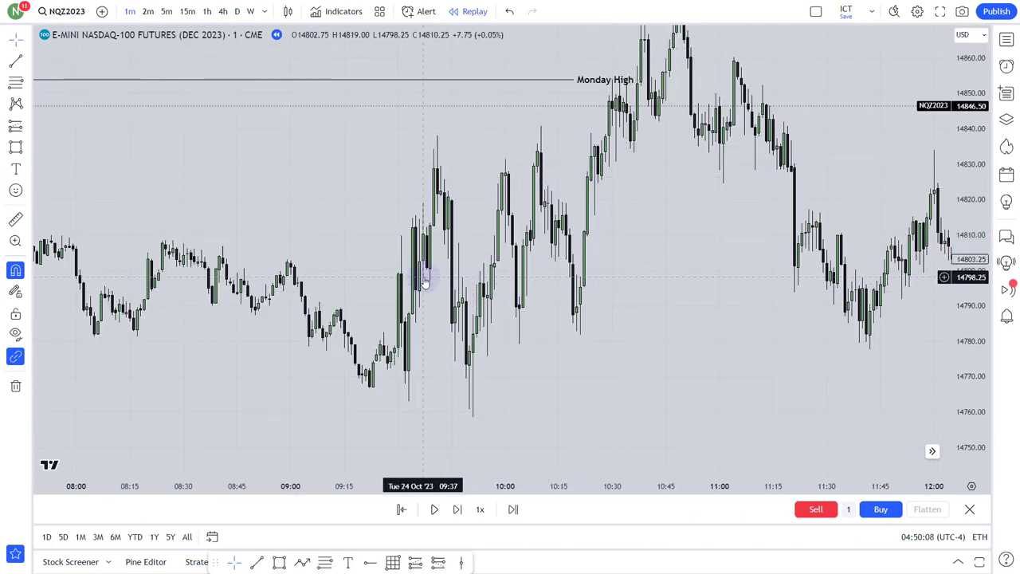
- Examine the price action from the 09:30 swings up through the Monday High toward the purple level above it
left_click_drag(610, 398, 650, 316)
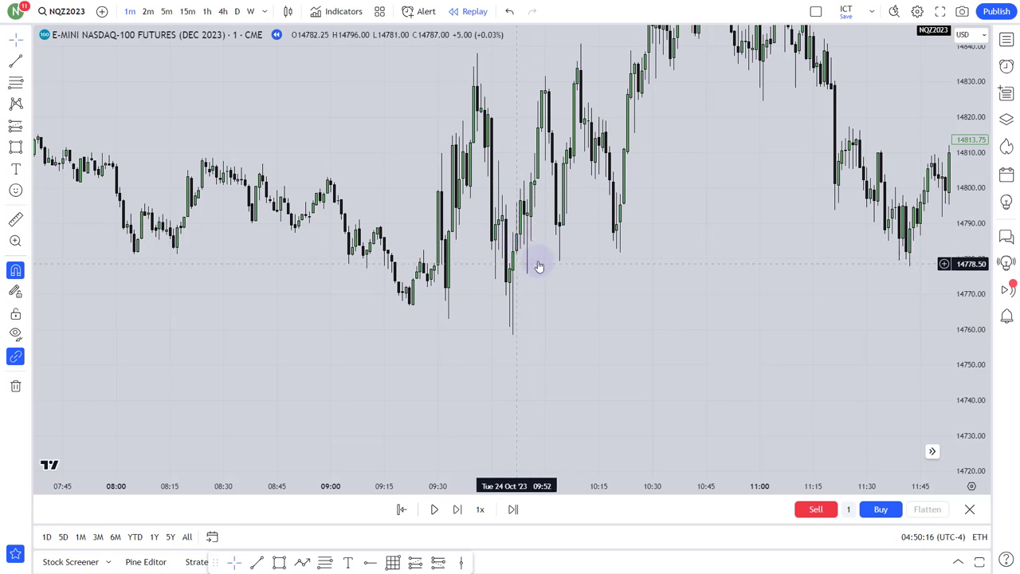
left_click_drag(544, 262, 540, 292)
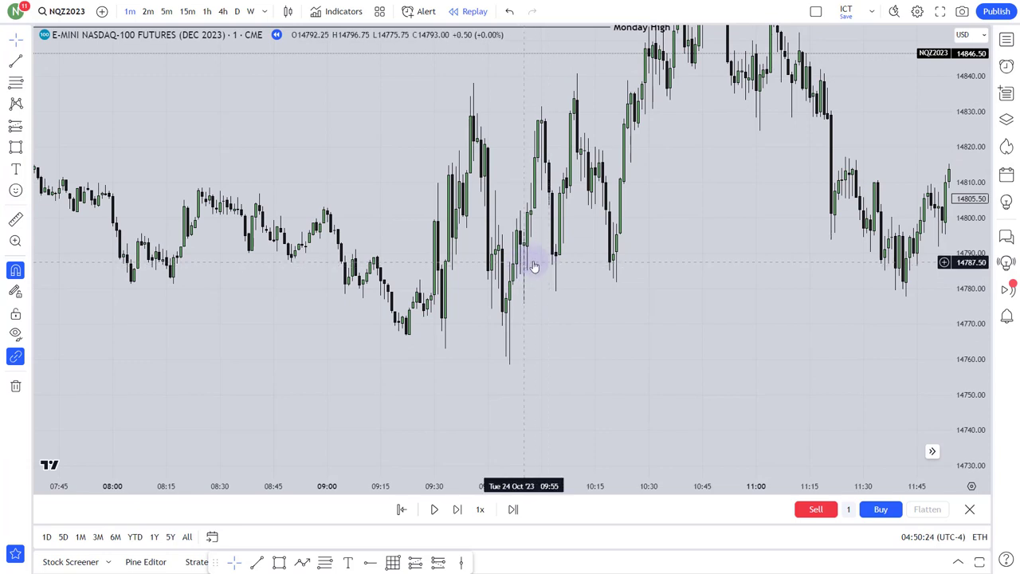
left_click_drag(771, 249, 765, 338)
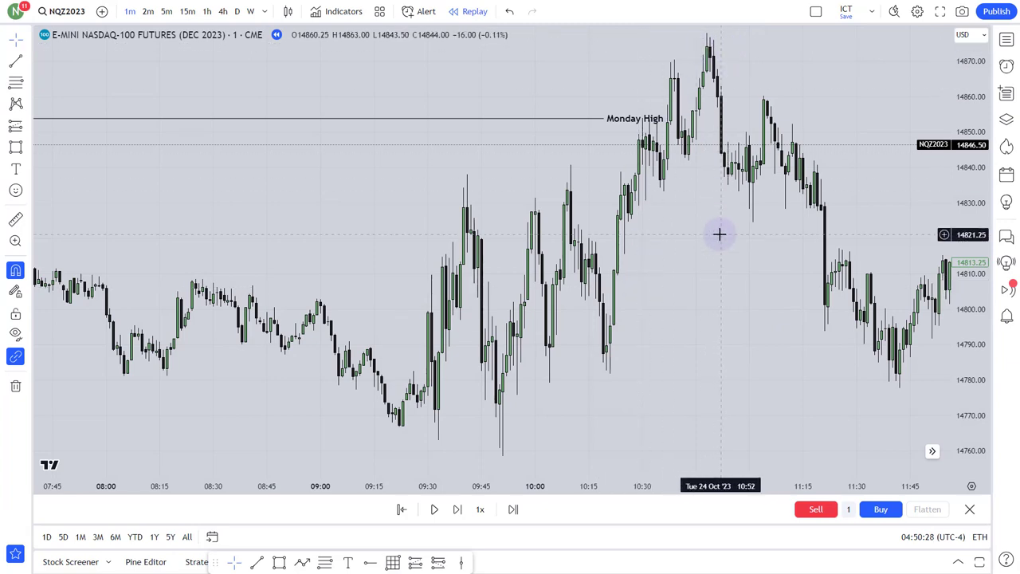
left_click_drag(719, 233, 660, 227)
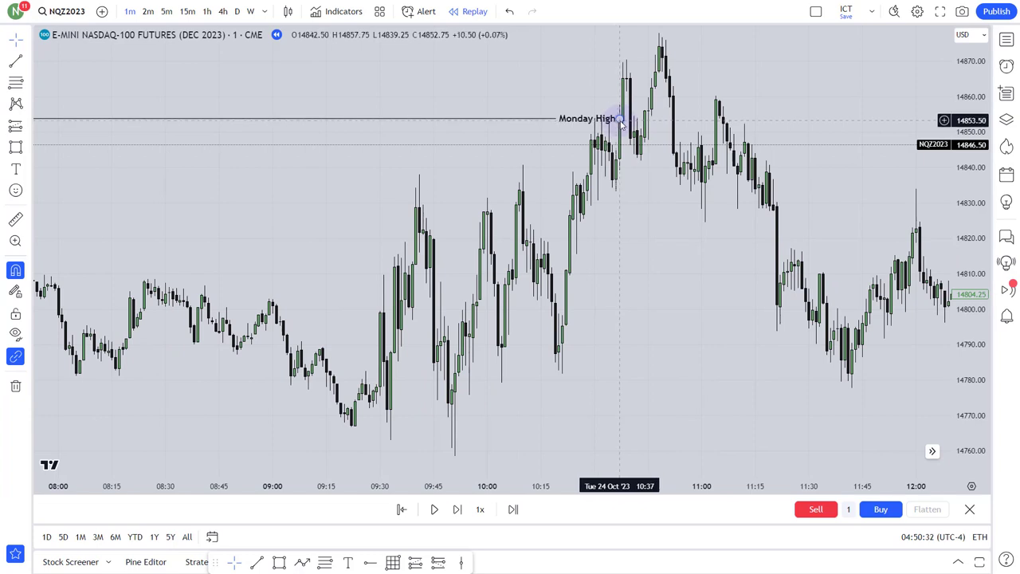
left_click_drag(674, 242, 651, 284)
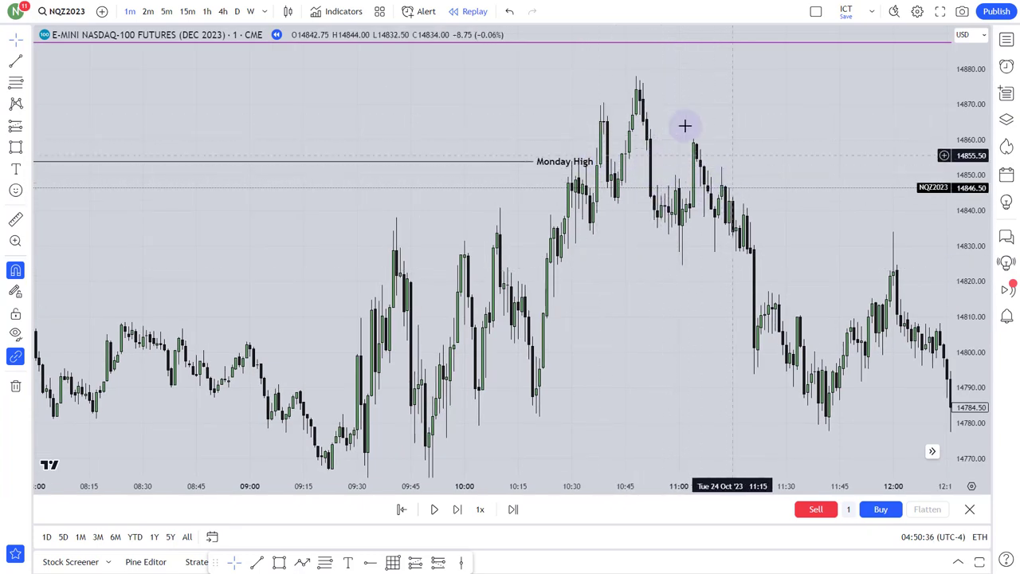
left_click(594, 163)
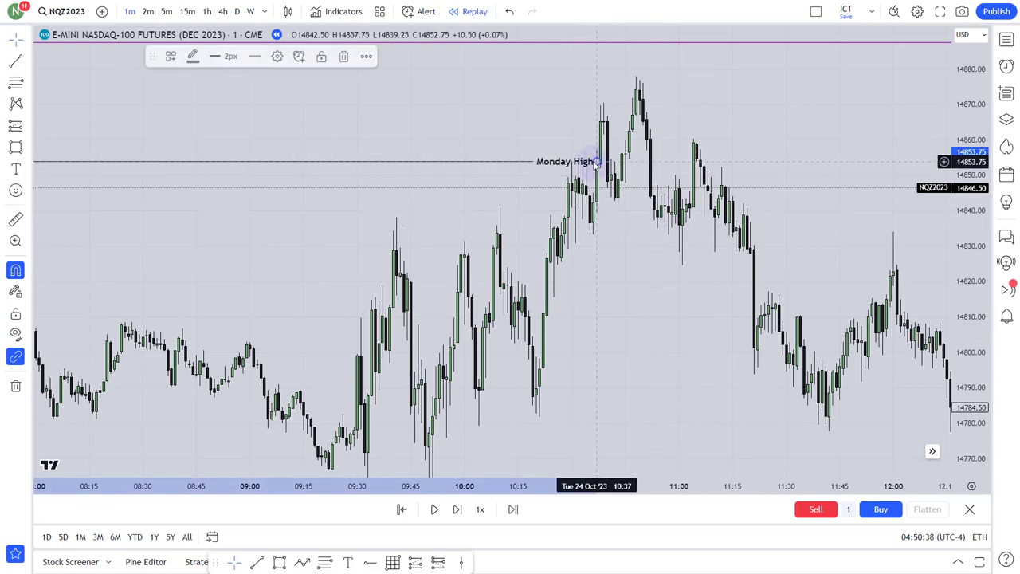
left_click(659, 255)
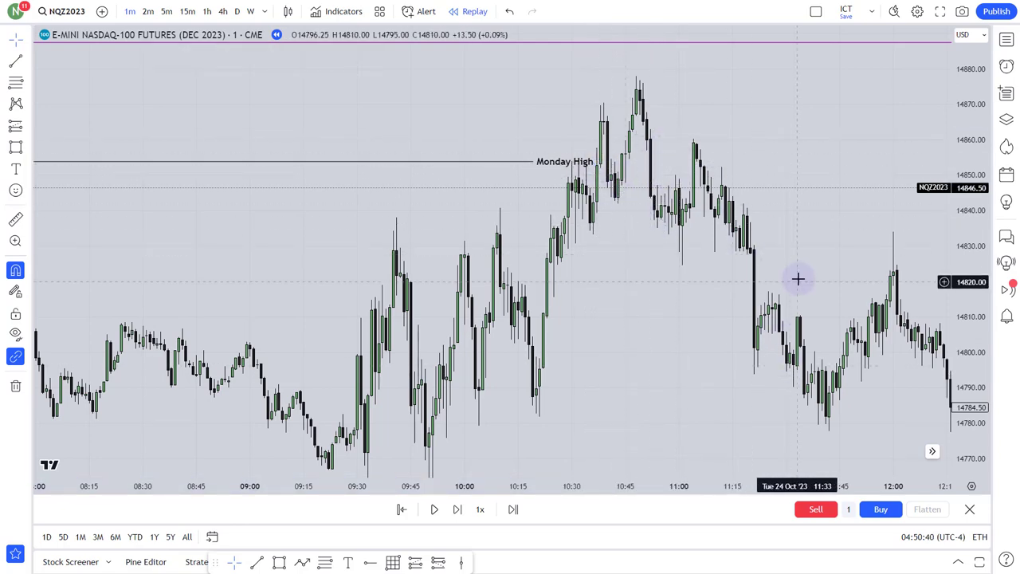
left_click_drag(797, 278, 581, 390)
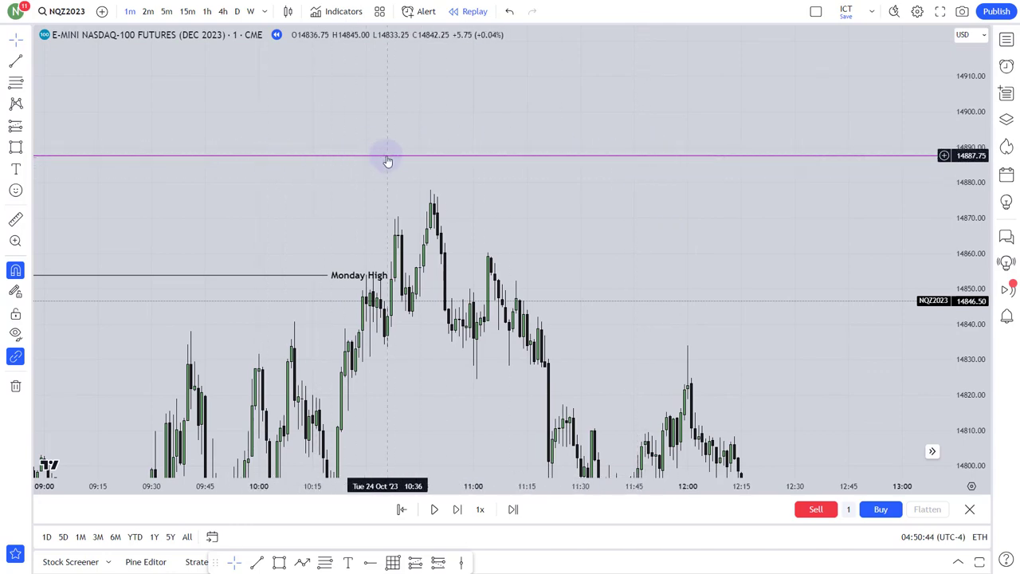
left_click_drag(446, 150, 509, 89)
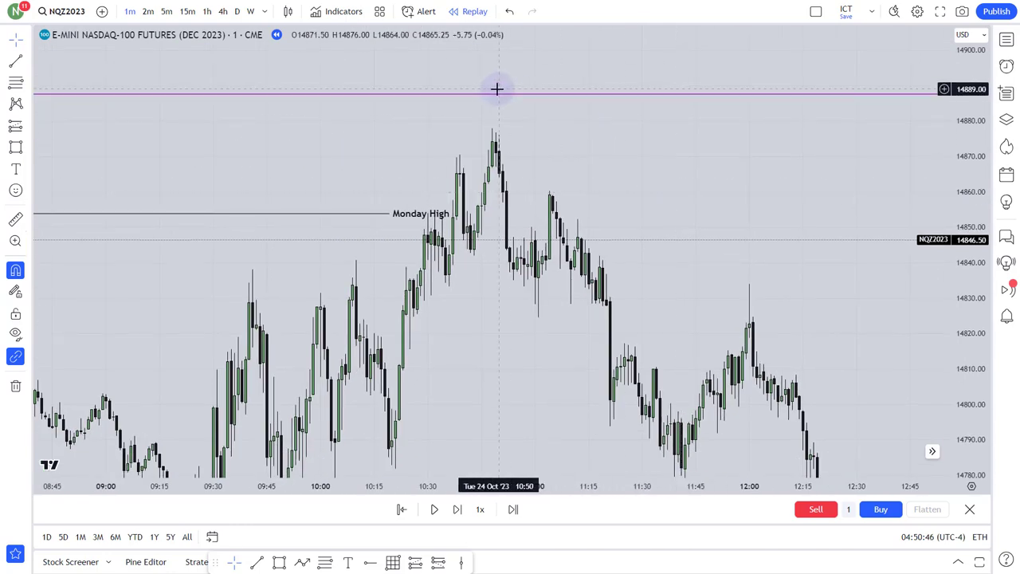
left_click_drag(564, 148, 690, 119)
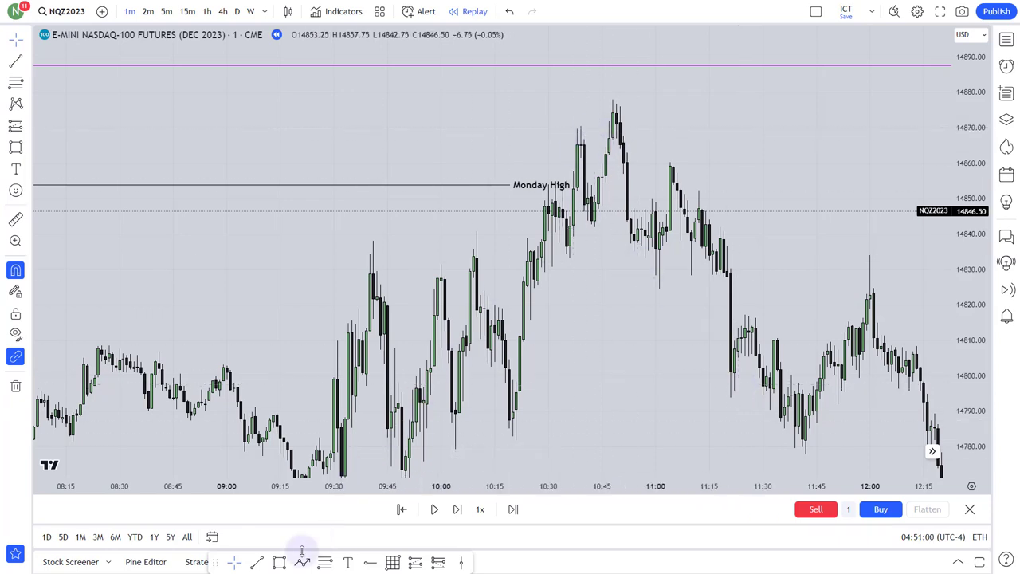
- Draw a horizontal line at the 14870.50 high from 10:16 to 10:47 and apply the $$ template
left_click(266, 563)
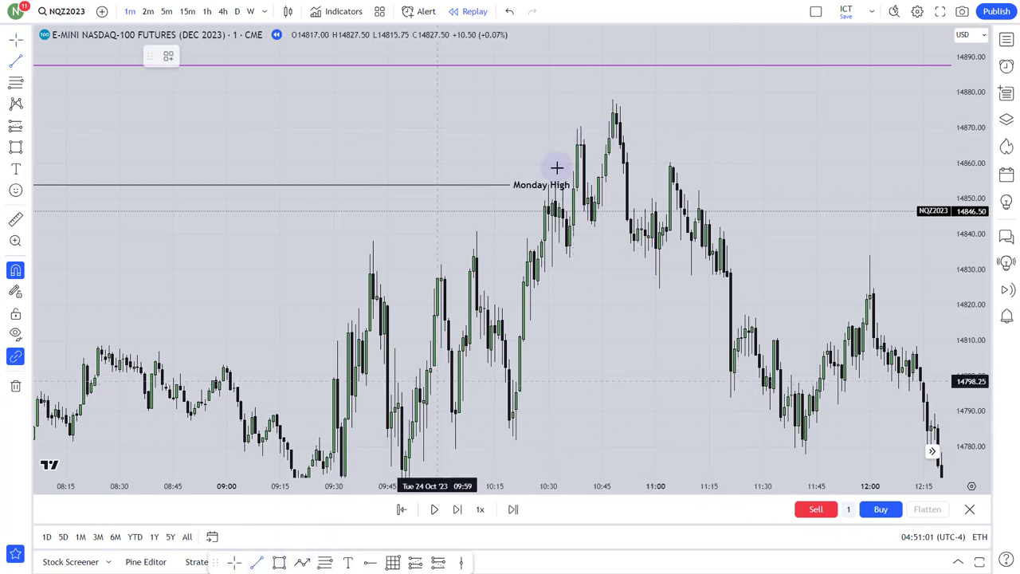
left_click(581, 123)
left_click(499, 125)
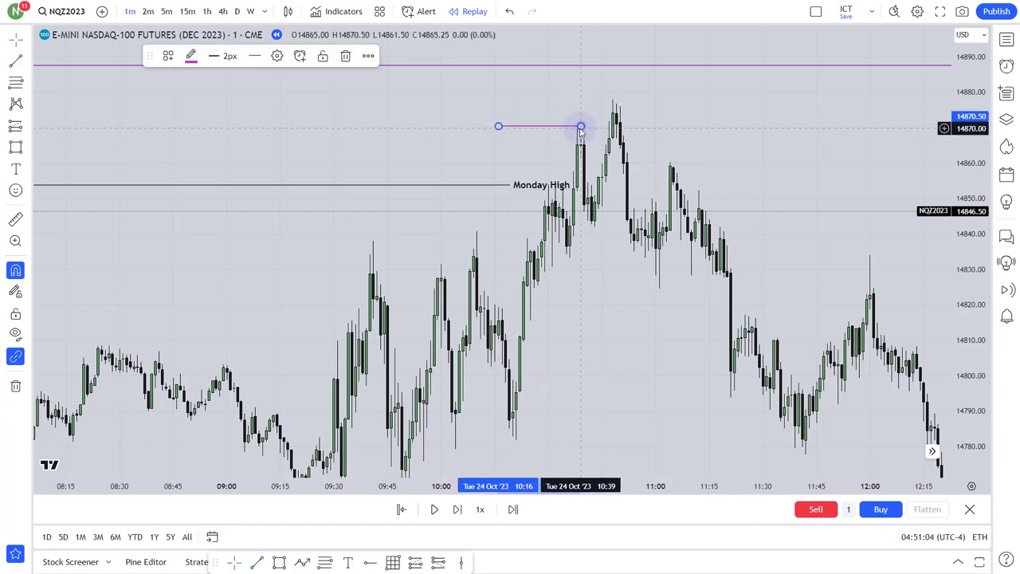
left_click_drag(580, 125, 610, 133)
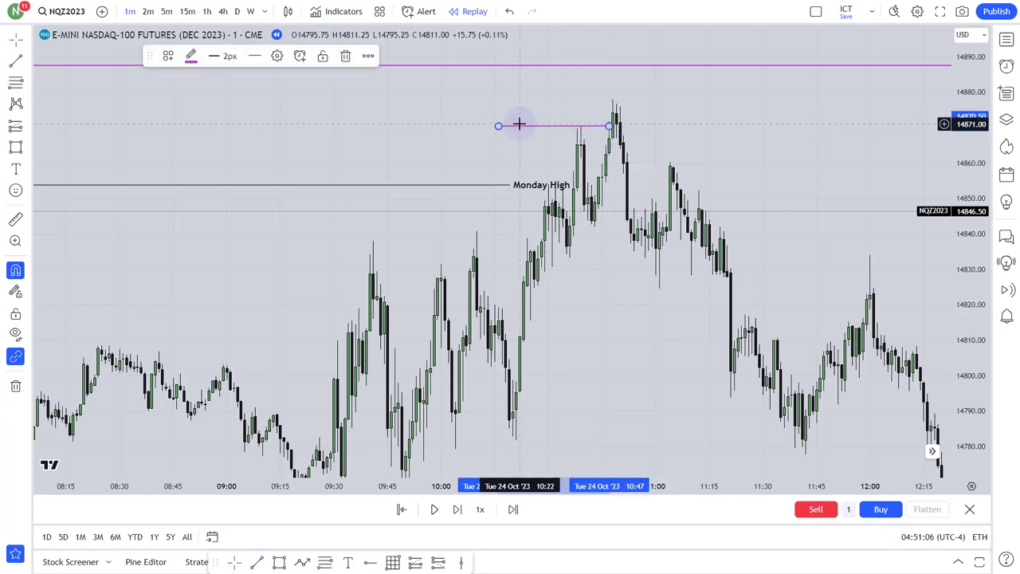
right_click(611, 130)
mouse_move(649, 139)
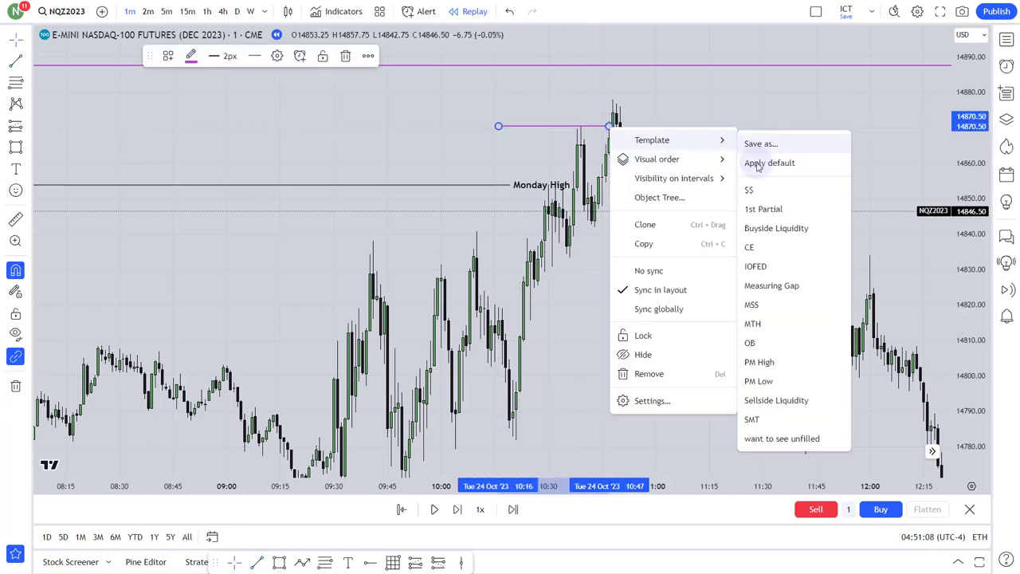
left_click(813, 188)
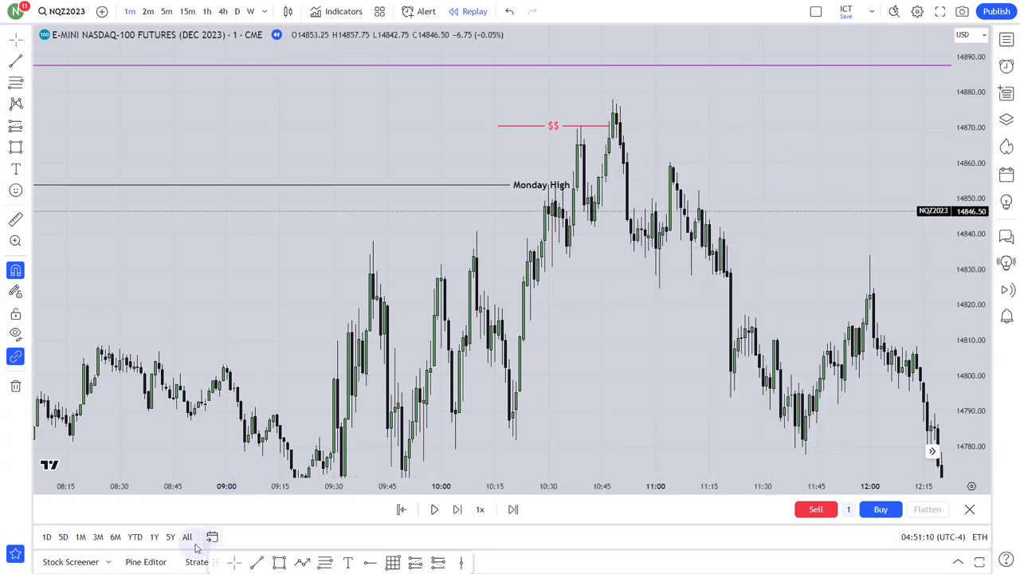
- Draw a horizontal line at the 14842.00 swing low from about 10:43 to 10:53 and apply the MSS template
left_click(258, 563)
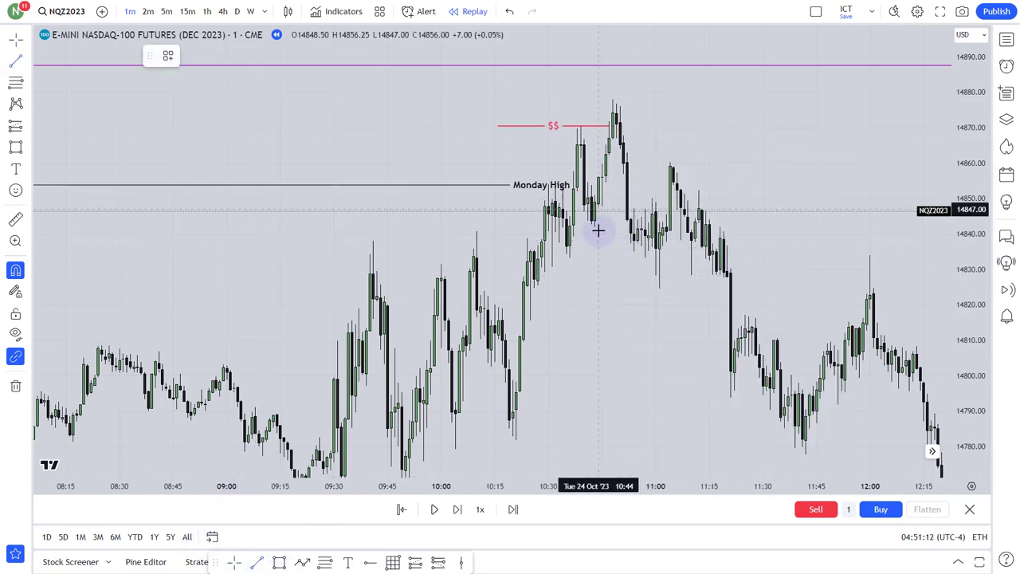
left_click(630, 228)
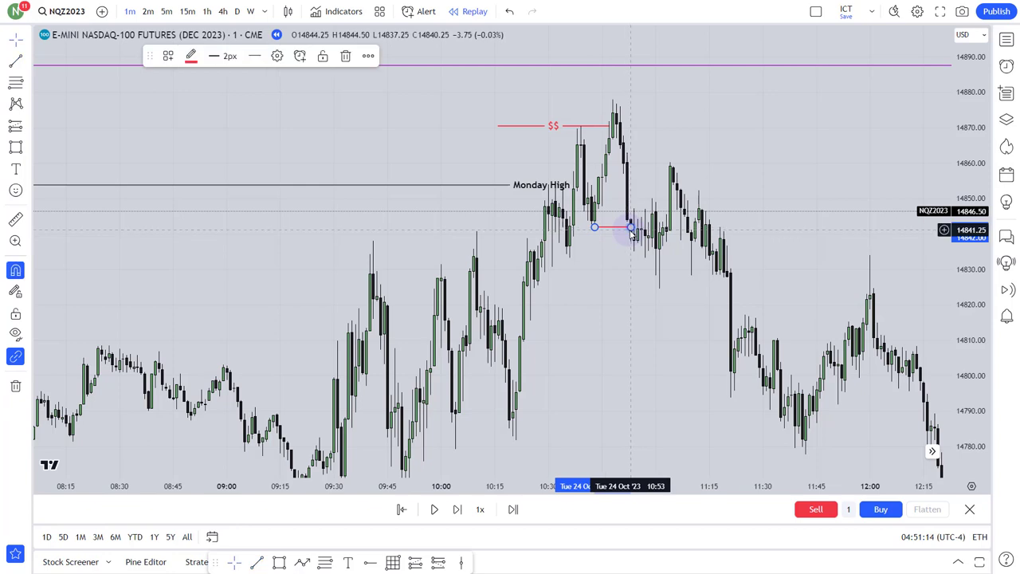
right_click(631, 228)
mouse_move(694, 247)
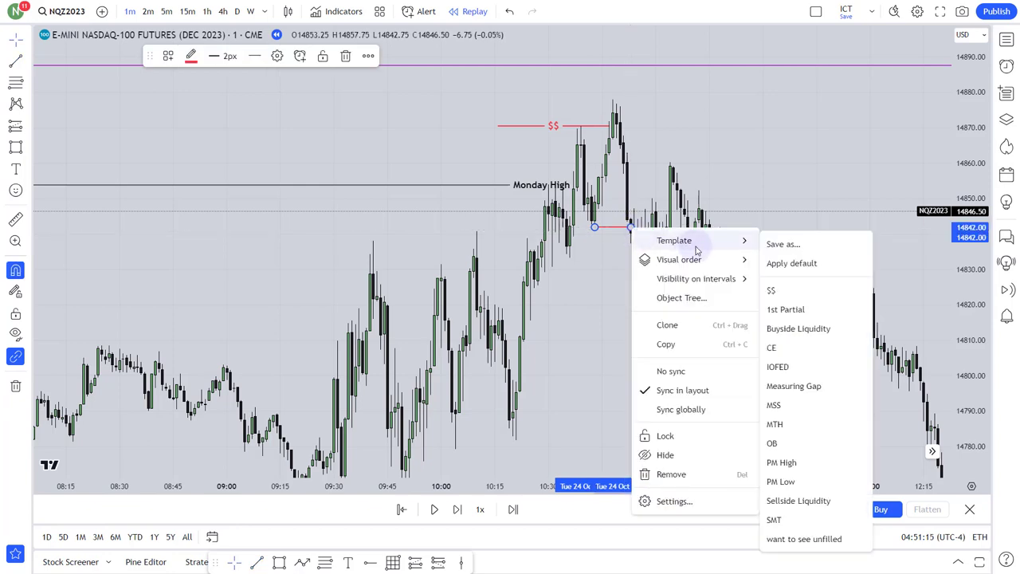
left_click(774, 401)
left_click(758, 194)
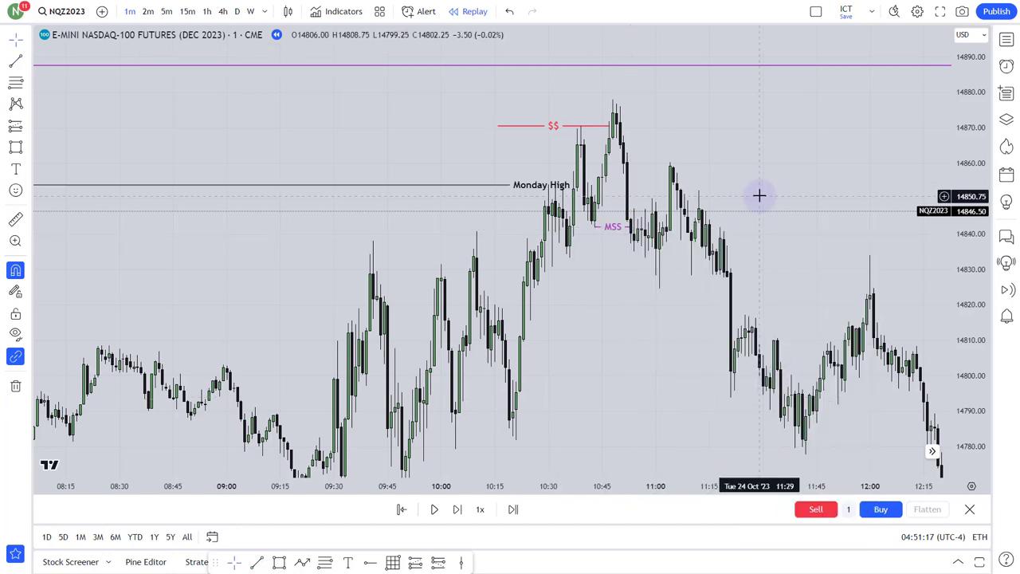
- Draw a rectangle over the price gap between 14857.00 and 14844.50, from 10:51 to 11:32
left_click(280, 561)
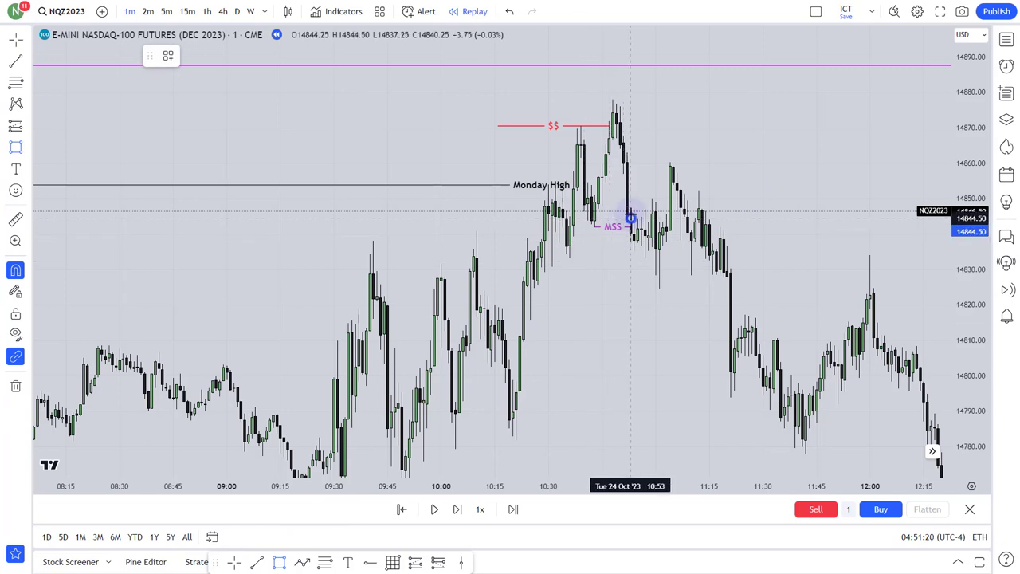
mouse_move(630, 218)
left_mouse_down()
mouse_move(628, 162)
mouse_move(626, 175)
mouse_move(708, 200)
mouse_move(770, 196)
left_mouse_up()
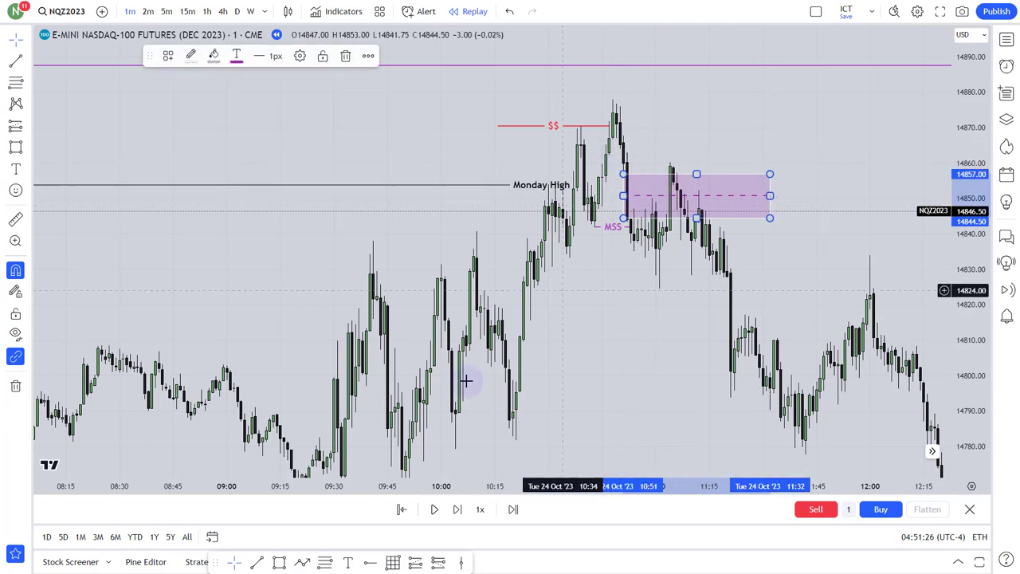
- Draw two horizontal lines above the gap rectangle, at about 14864 and at 14863.00, from about 10:52 to 11:51
left_click(256, 561)
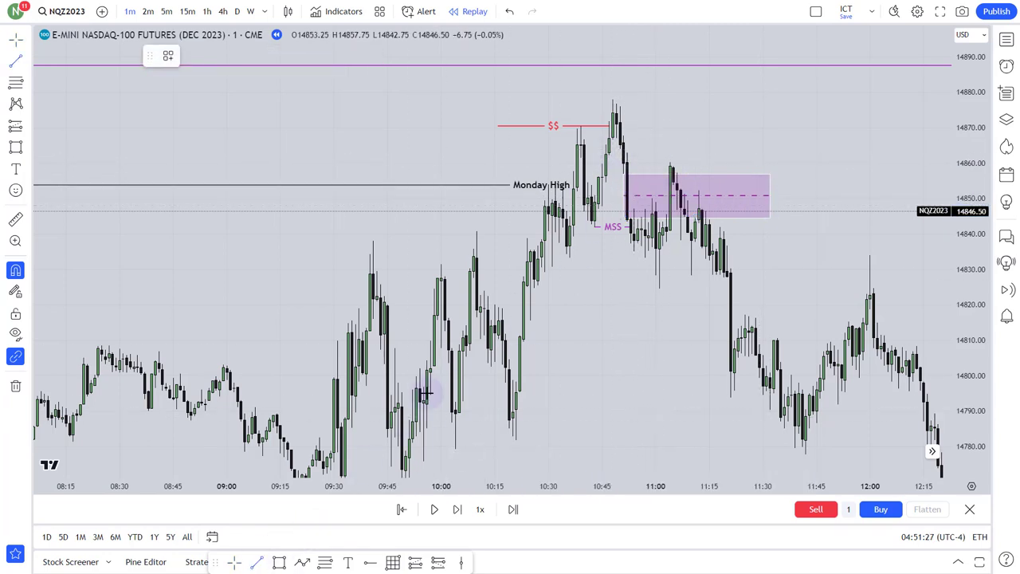
left_click(623, 148)
left_click(838, 148)
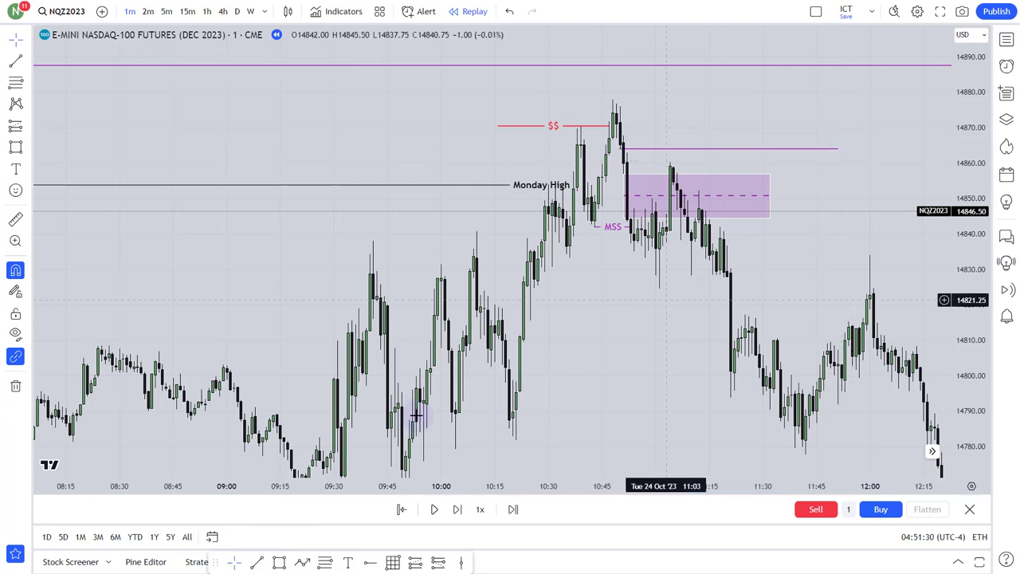
left_click(255, 562)
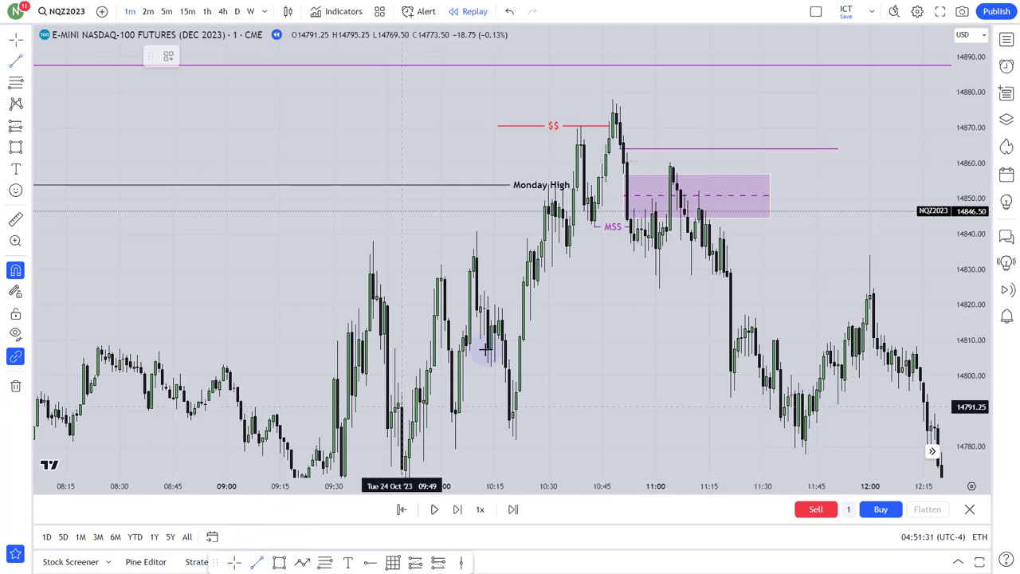
left_click(627, 152)
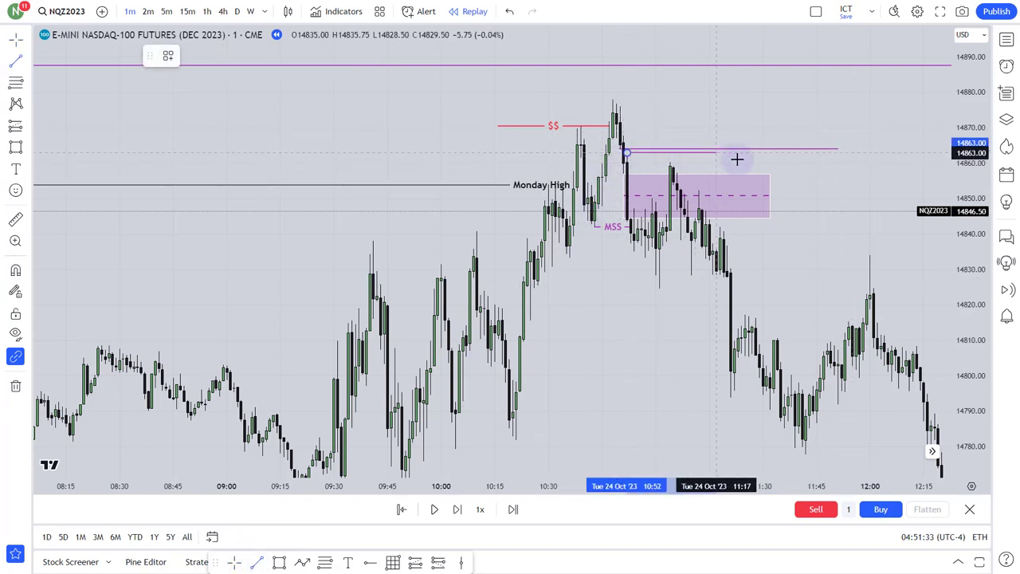
left_click(838, 165)
- Place a short position at 10:53 with its entry at 14844.50 and its stop at 14868.25
mouse_move(837, 200)
left_mouse_down()
mouse_move(742, 184)
mouse_move(731, 206)
left_mouse_up()
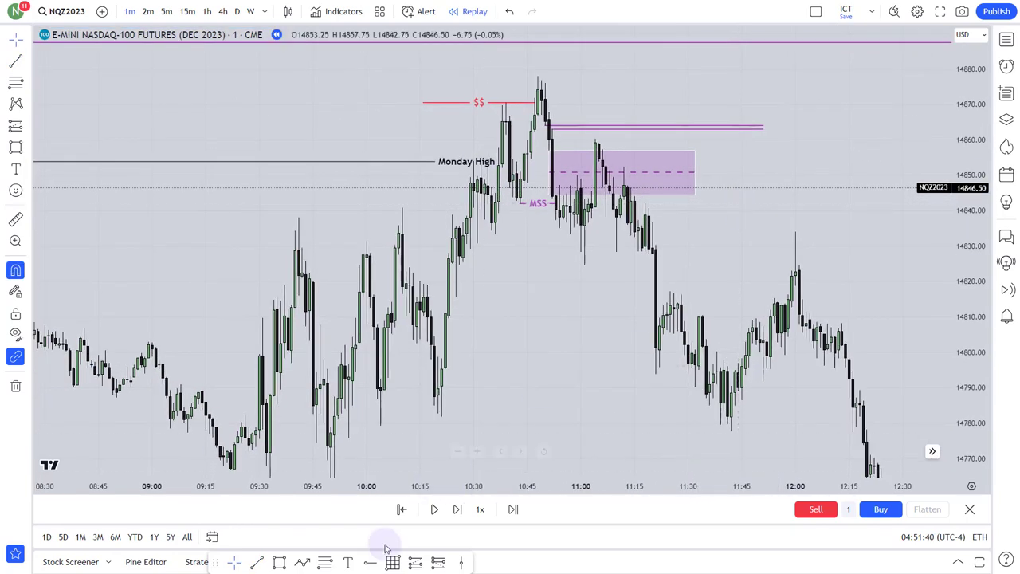
left_click(511, 399)
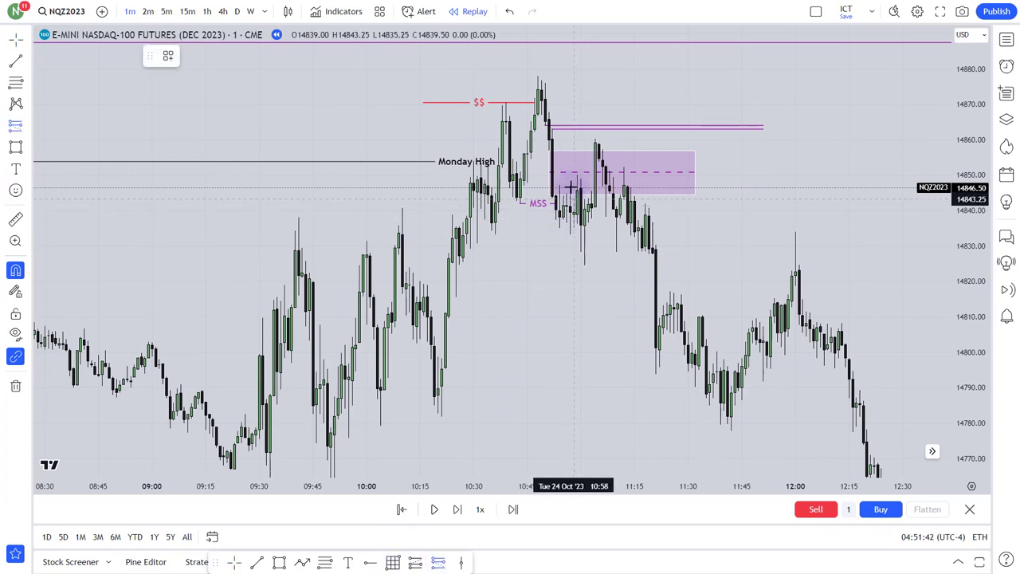
left_click(559, 186)
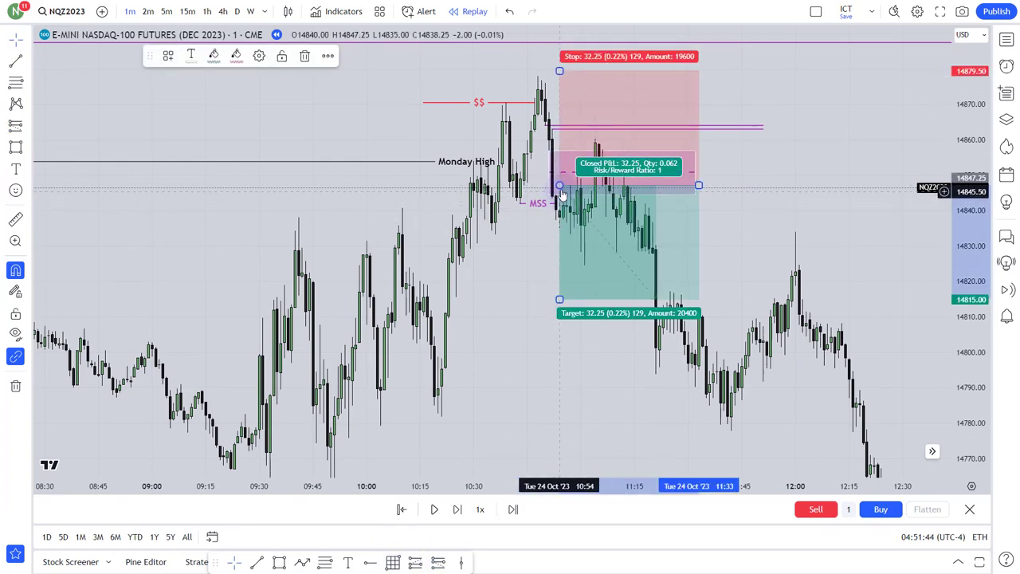
left_click_drag(560, 188, 556, 196)
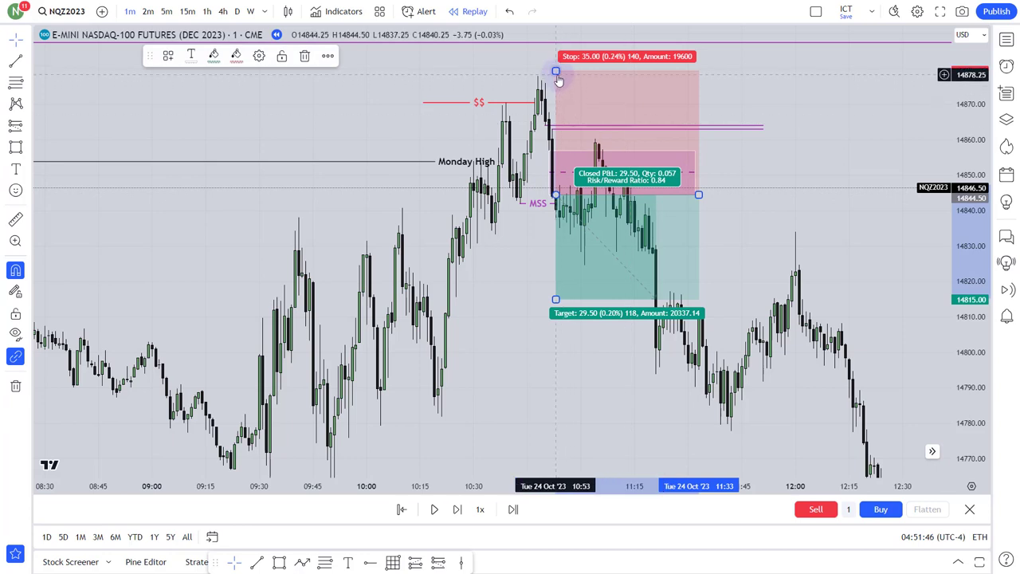
mouse_move(555, 71)
left_mouse_down()
mouse_move(594, 100)
mouse_move(698, 128)
mouse_move(731, 128)
mouse_move(719, 111)
left_mouse_up()
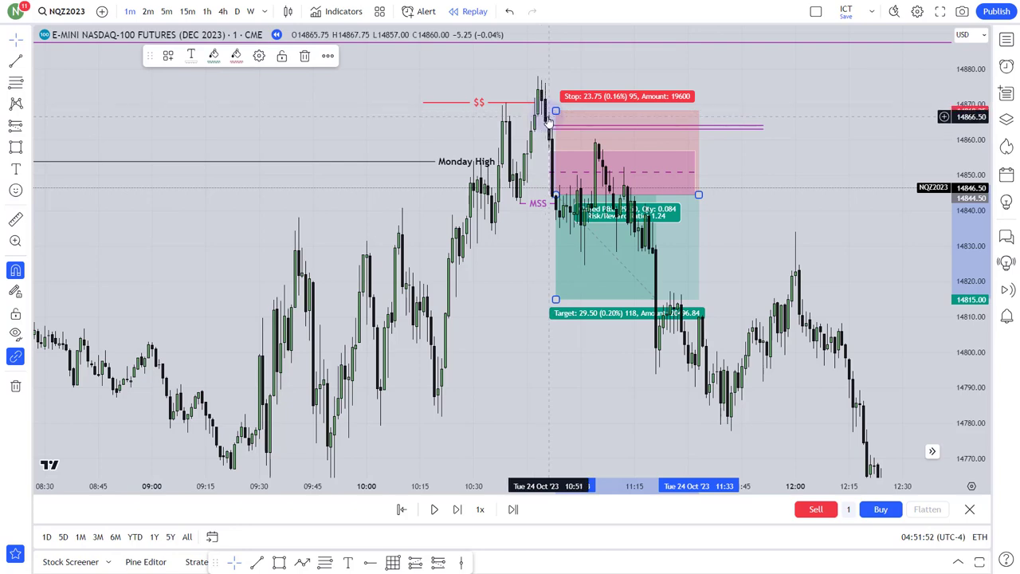
left_click(773, 202)
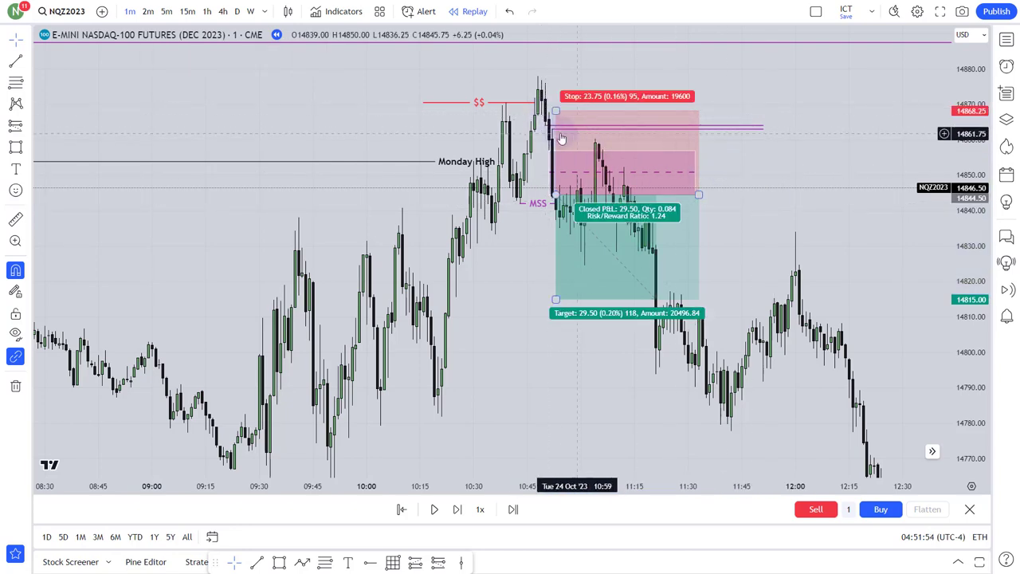
- Draw a horizontal line at the 14775.75 low from 09:55 to about 12:19 and apply the Sellside Liquidity template
left_click_drag(736, 173, 754, 135)
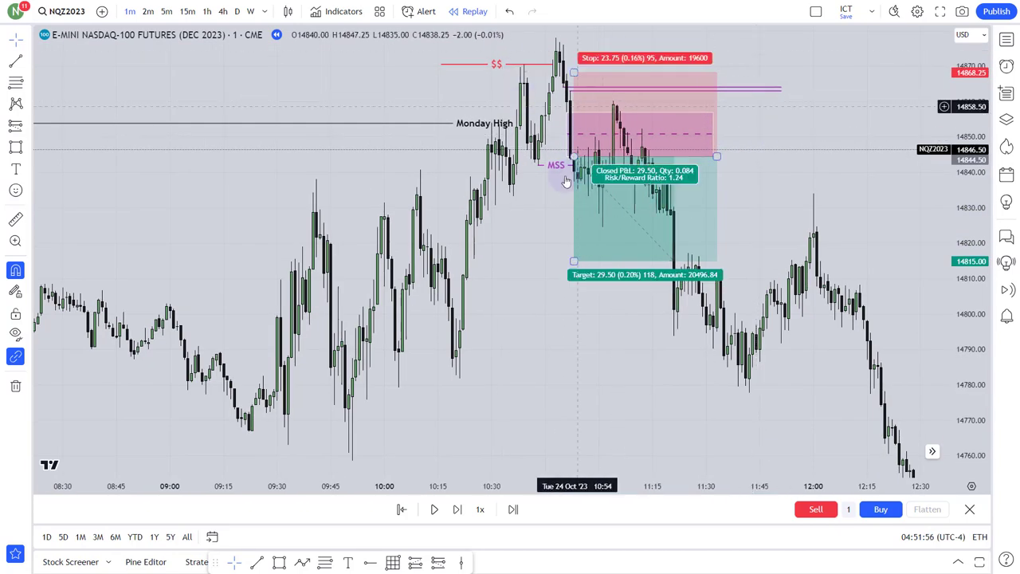
left_click_drag(549, 353, 577, 220)
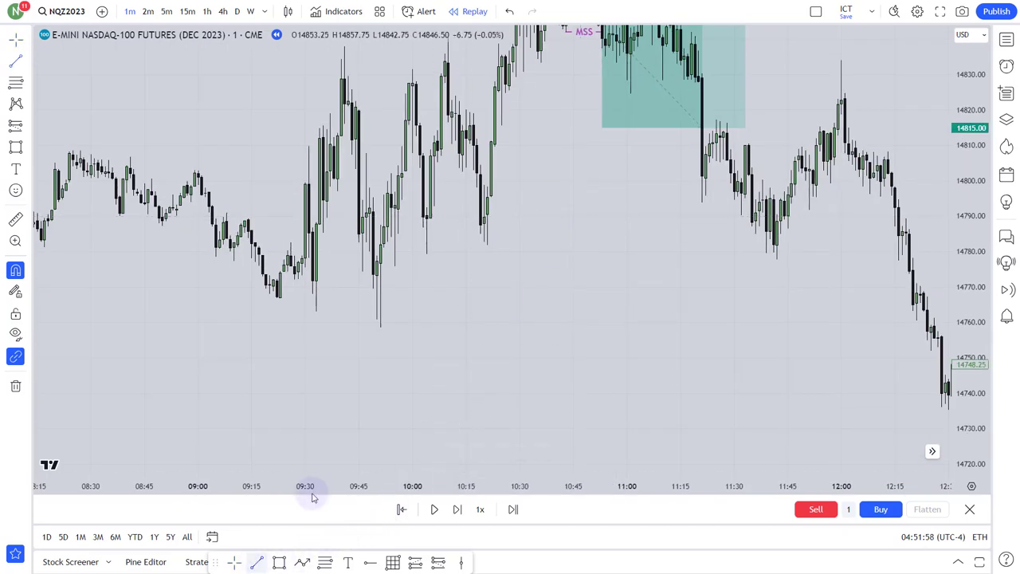
mouse_move(394, 267)
left_mouse_down()
mouse_move(761, 255)
mouse_move(911, 263)
left_mouse_up()
right_click(909, 266)
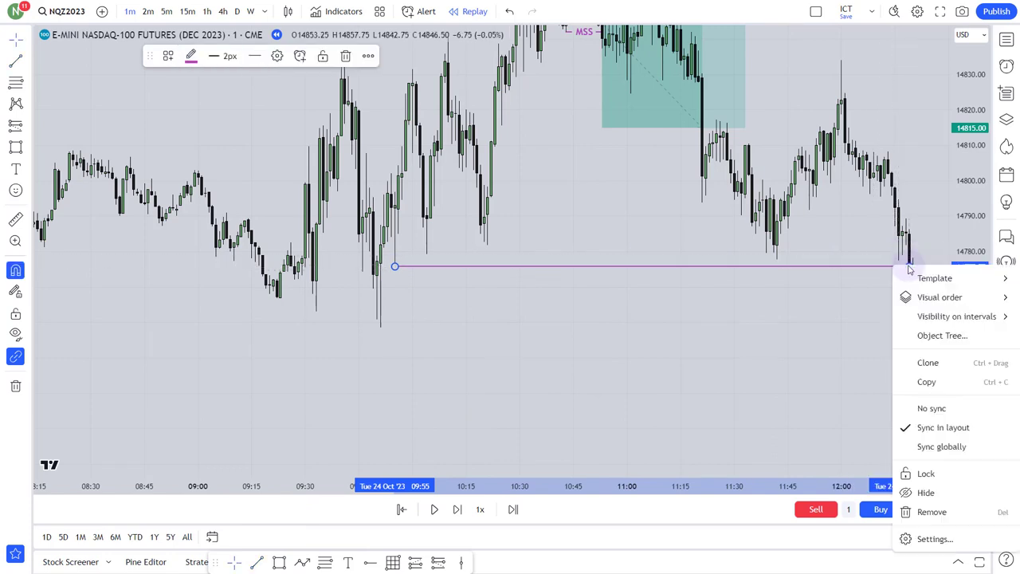
mouse_move(908, 277)
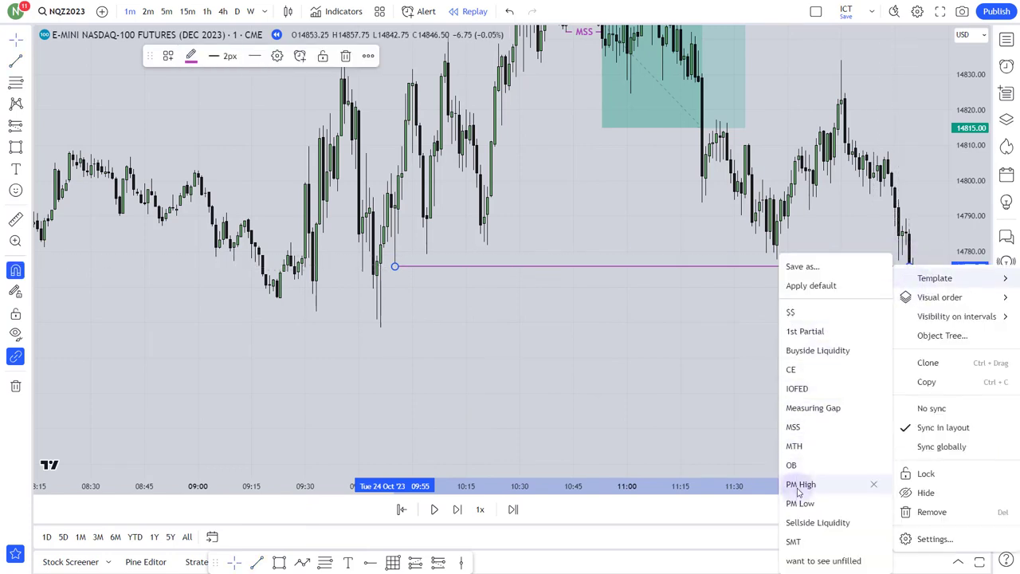
left_click(825, 522)
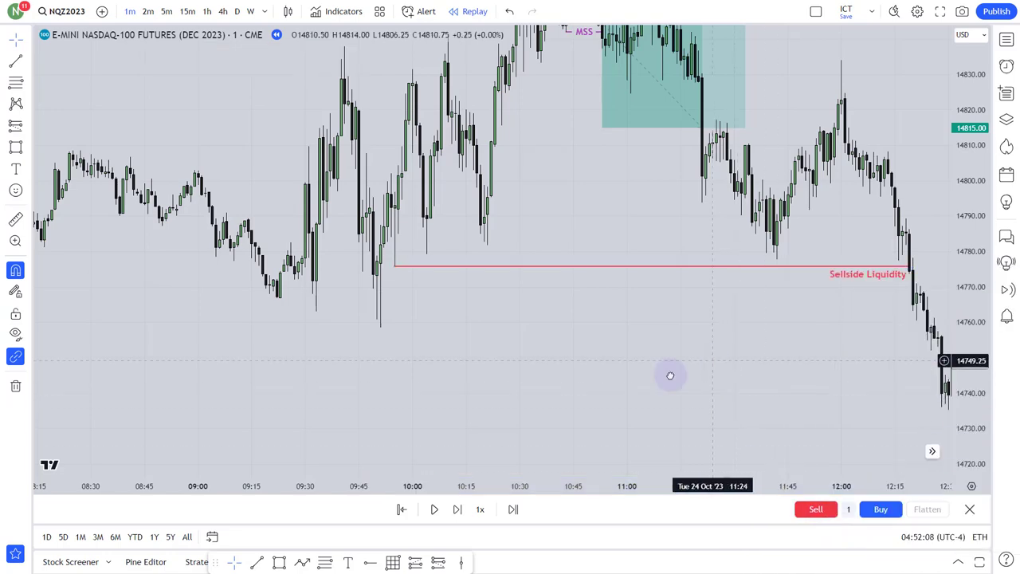
- Lower the short position's target to 14775.75 on the Sellside Liquidity line and extend the position to 12:25
left_click_drag(669, 373, 550, 416)
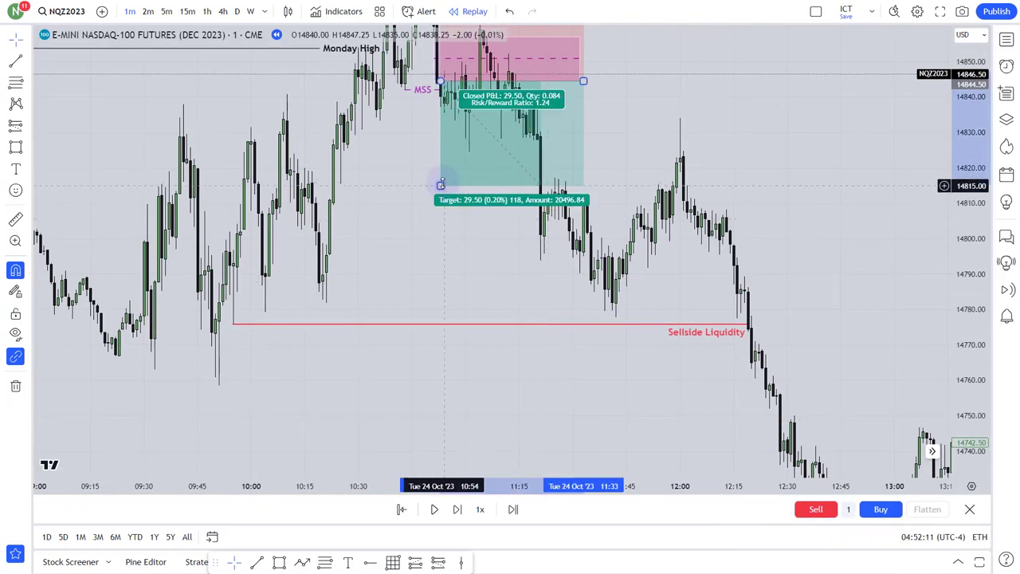
mouse_move(441, 184)
left_mouse_down()
mouse_move(444, 302)
mouse_move(465, 325)
left_mouse_up()
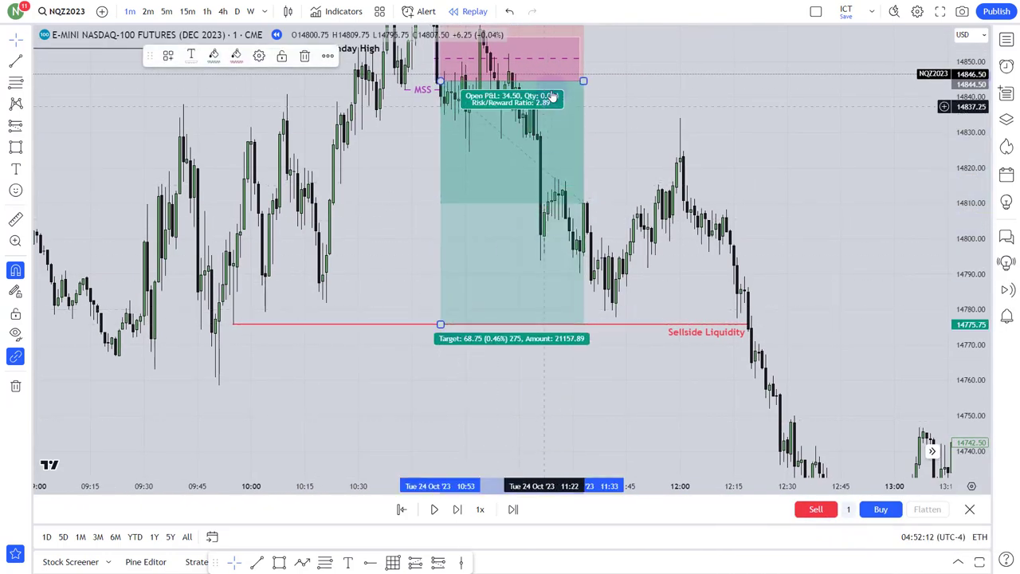
left_click_drag(584, 80, 770, 83)
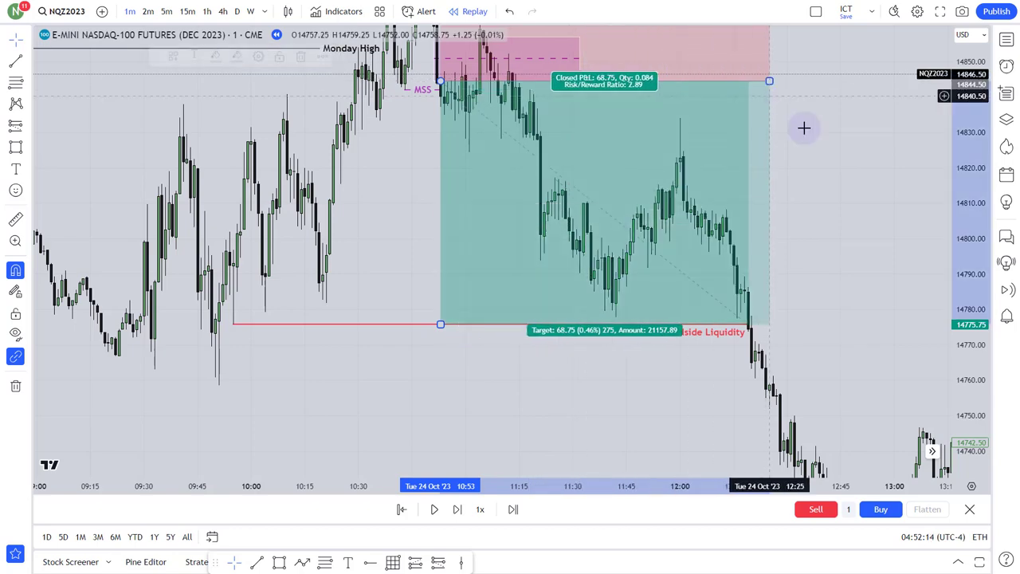
left_click(735, 255)
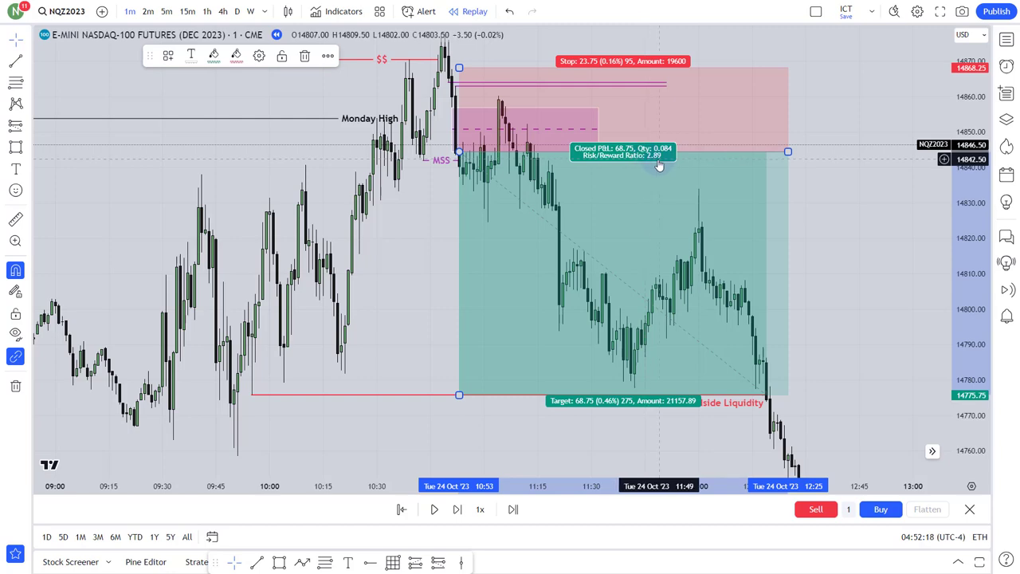
- Delete the short position from the chart
left_click_drag(828, 258, 863, 231)
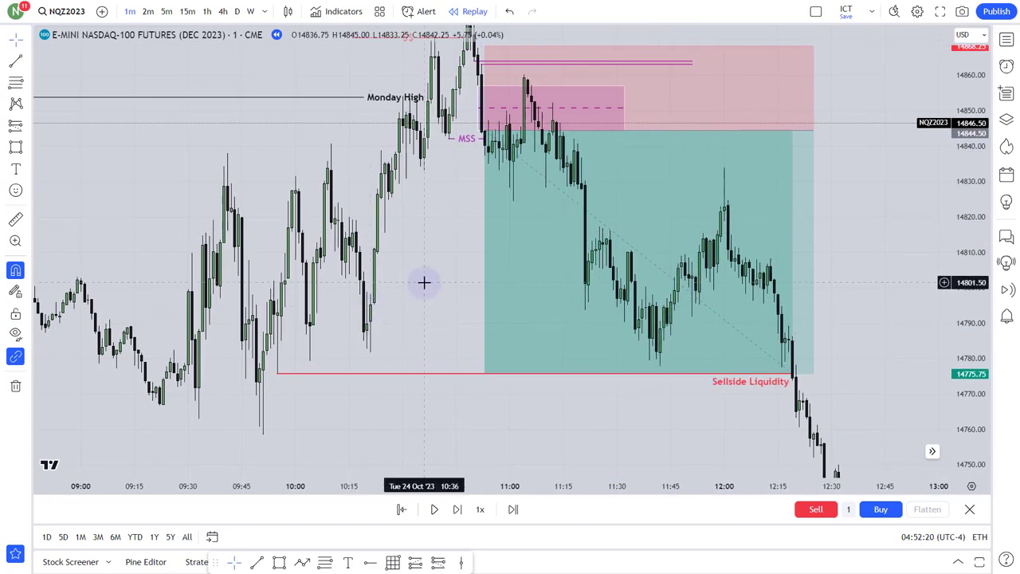
left_click(510, 235)
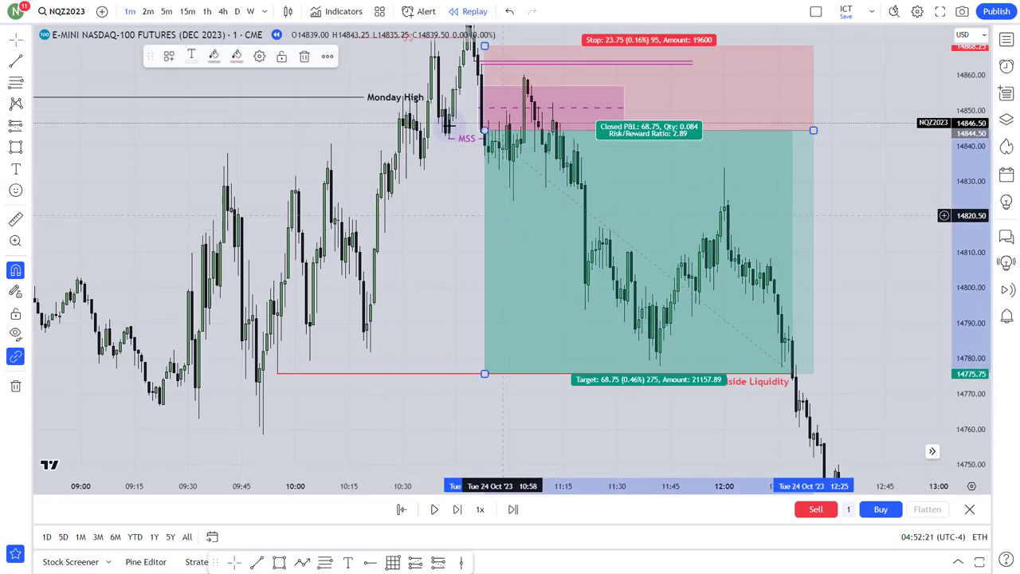
left_click(306, 57)
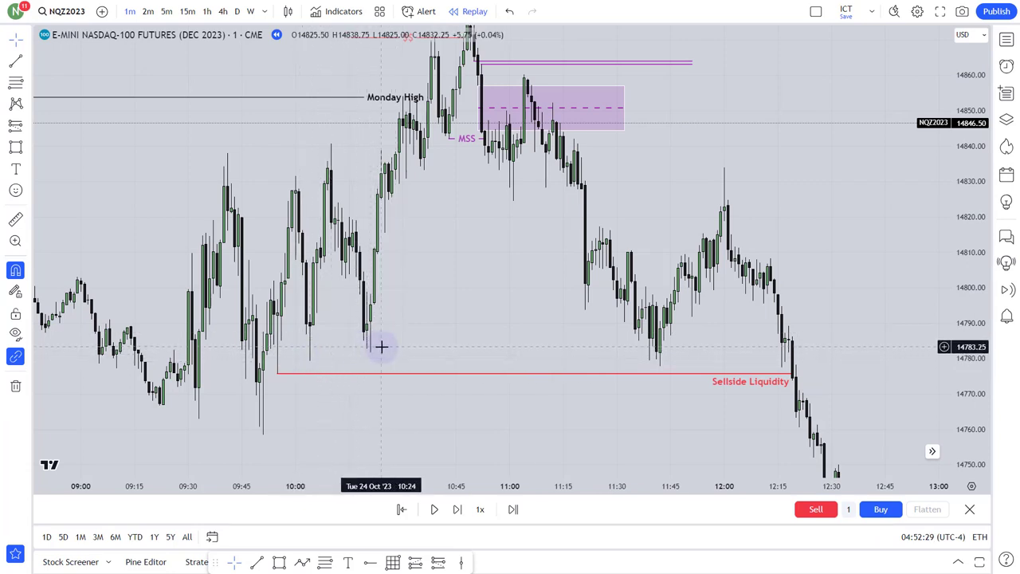
- Save the ICT chart layout with the $$, MSS, gap and Sellside Liquidity markings in view
left_click_drag(739, 83, 741, 161)
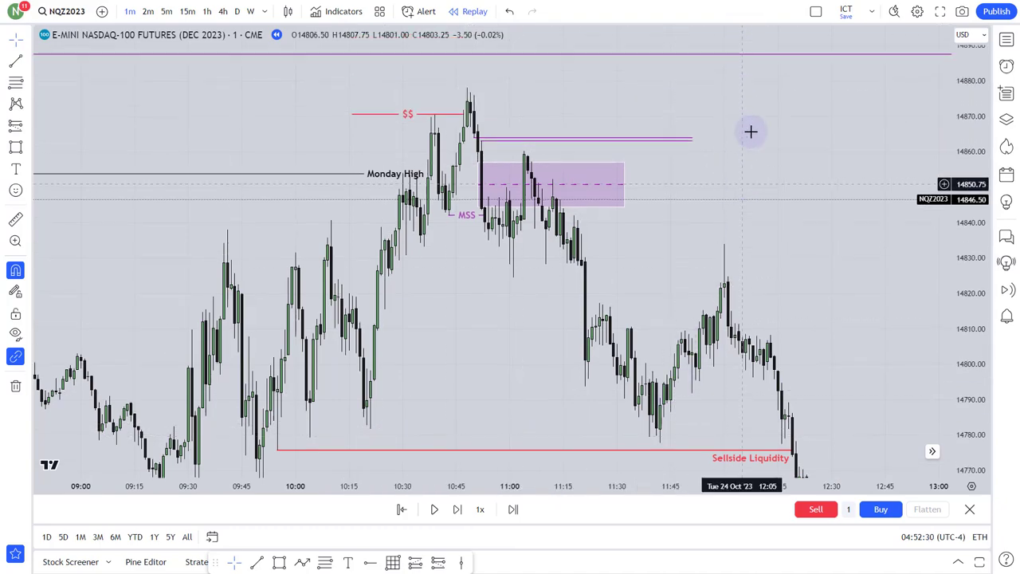
left_click_drag(649, 200, 605, 224)
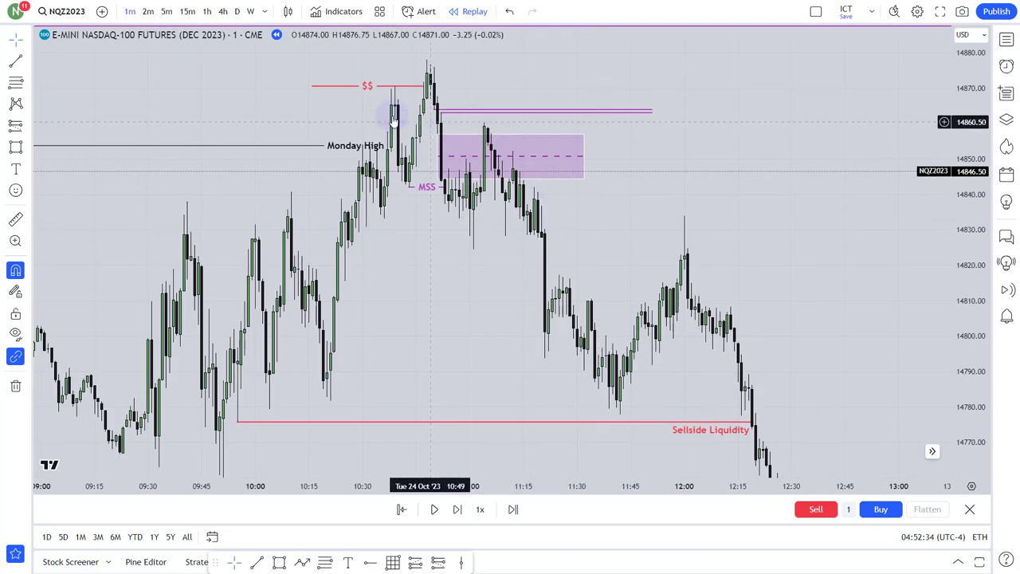
left_click_drag(424, 285, 593, 266)
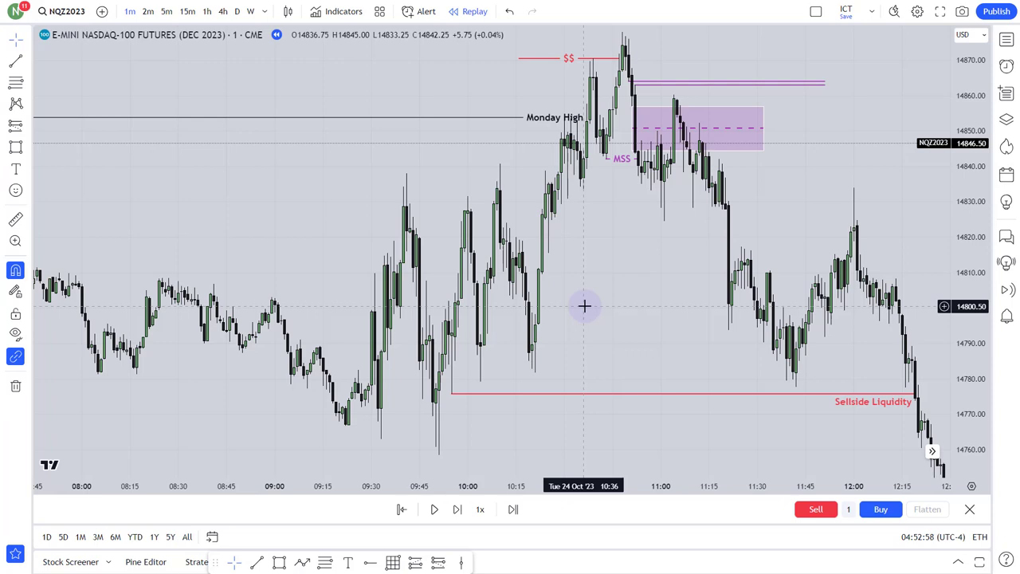
key("ctrl+s")
- Examine the sweep above the Monday High, the MSS and gap, and the decline toward the Sellside Liquidity line
left_click_drag(584, 305, 470, 322)
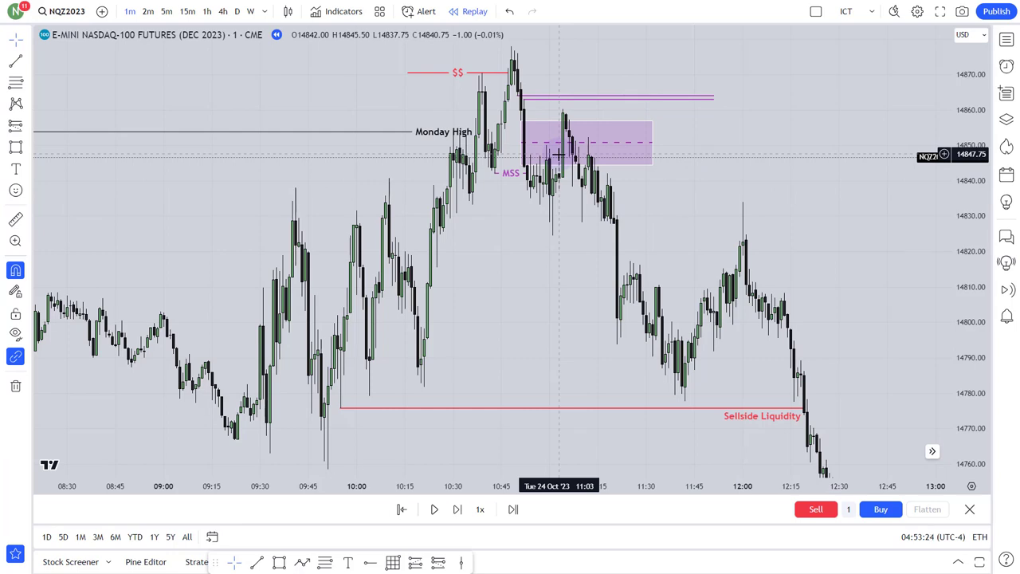
left_click_drag(650, 183, 690, 194)
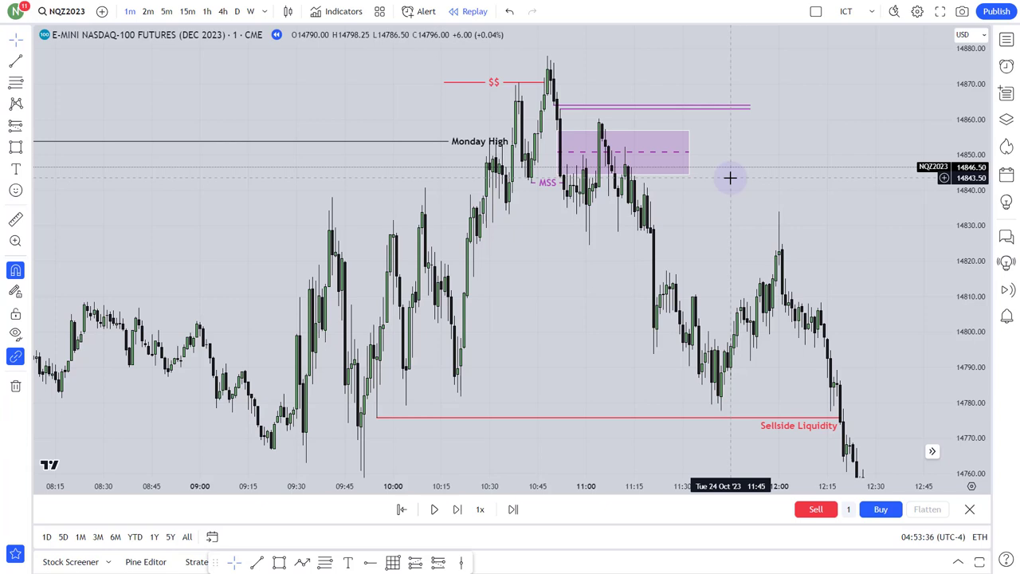
left_click_drag(710, 267, 728, 231)
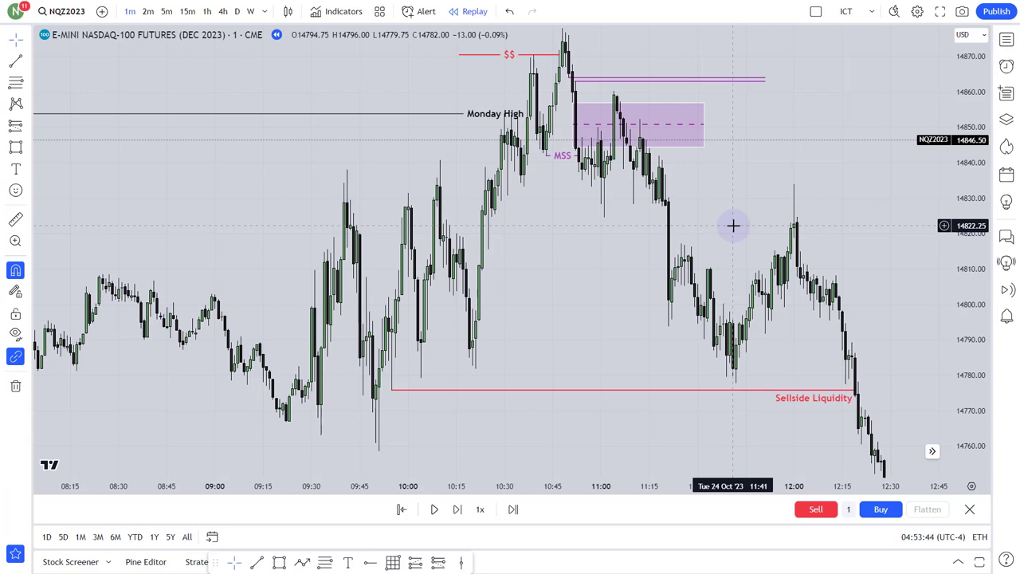
left_click_drag(751, 216, 735, 269)
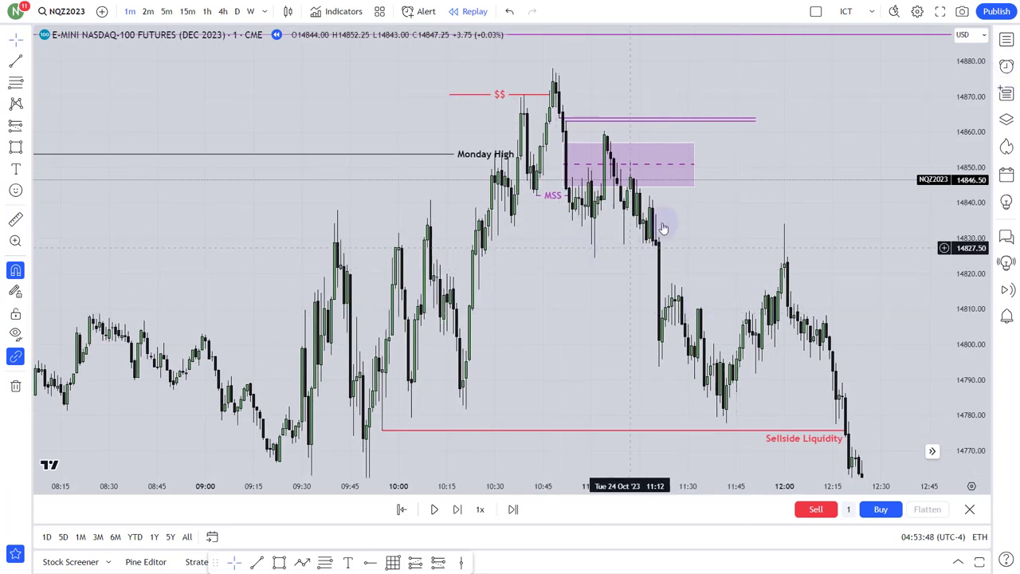
left_click_drag(553, 298, 555, 273)
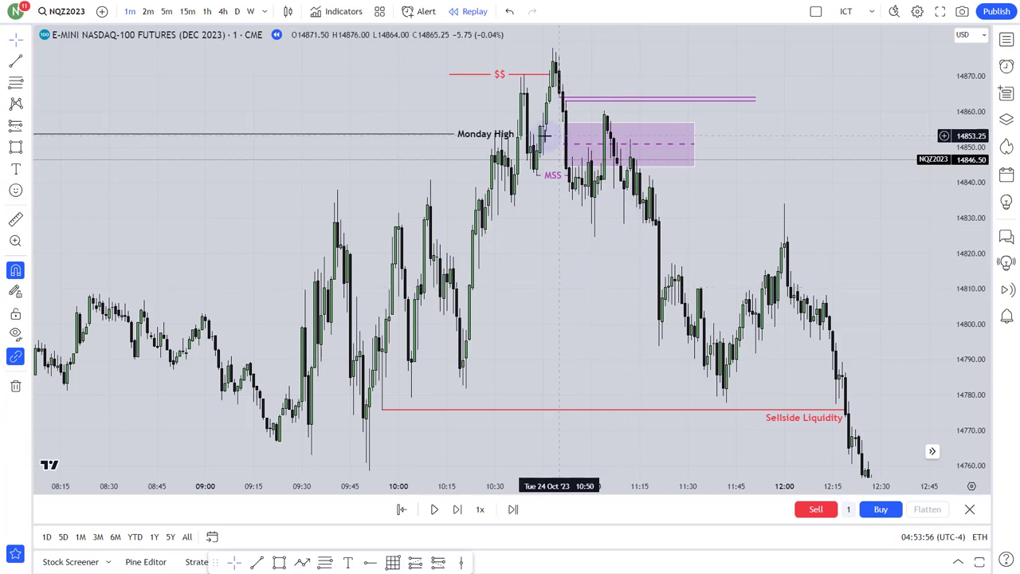
left_click_drag(724, 194, 726, 215)
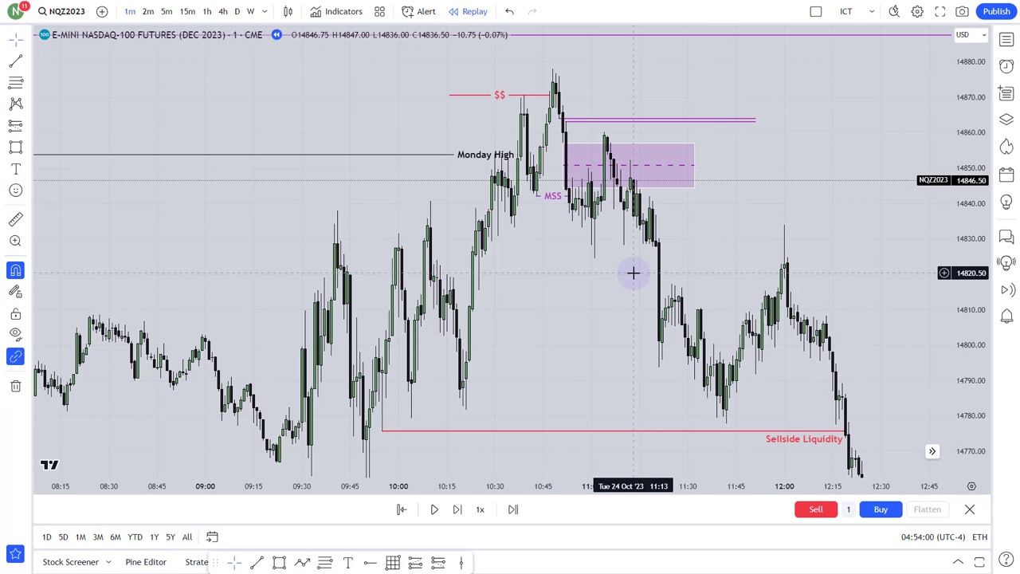
left_click_drag(631, 274, 632, 274)
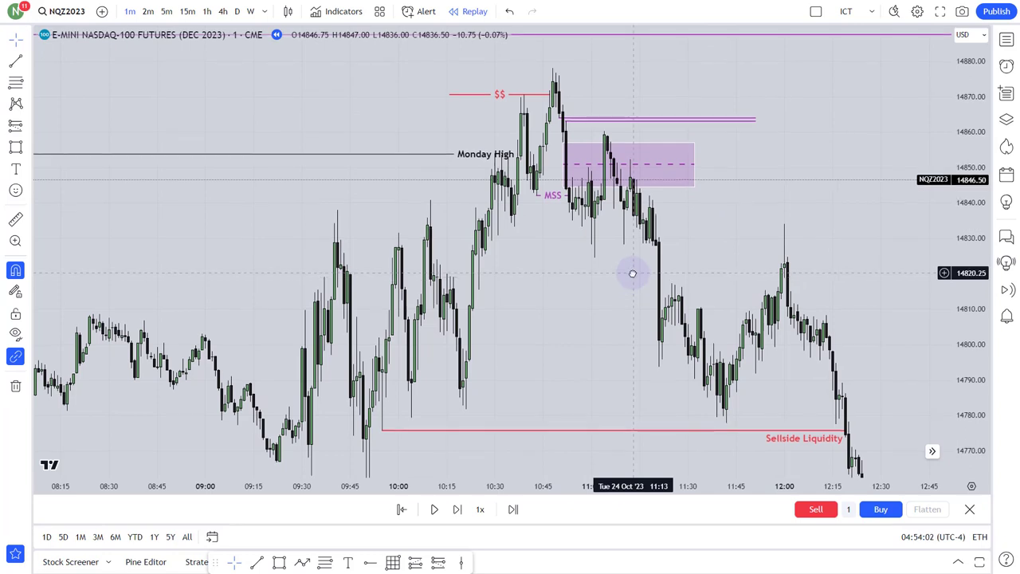